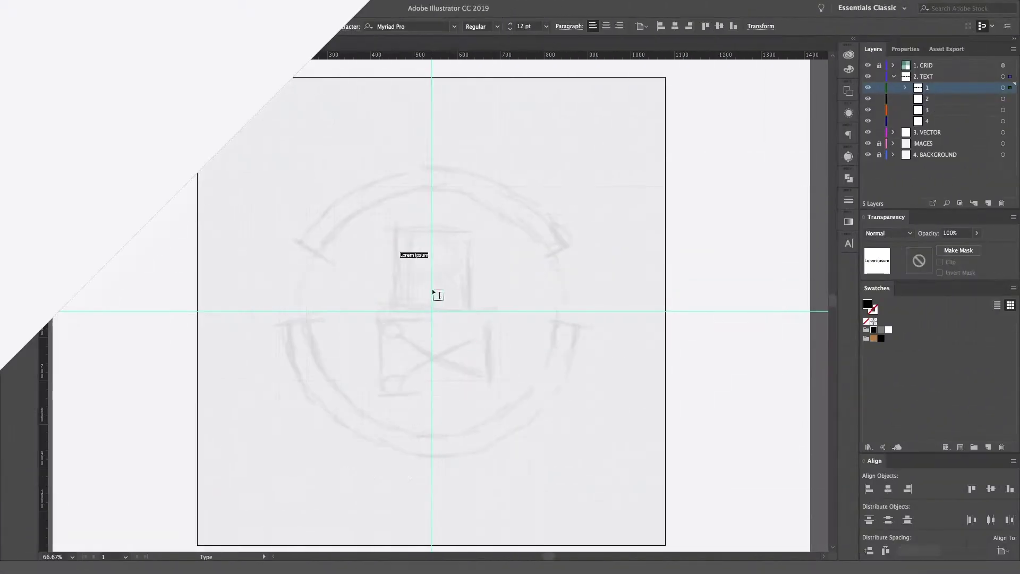
Type an R at 68 pt, centre-aligned and placed on the vertical guide
{"action": "type", "text": "R"}
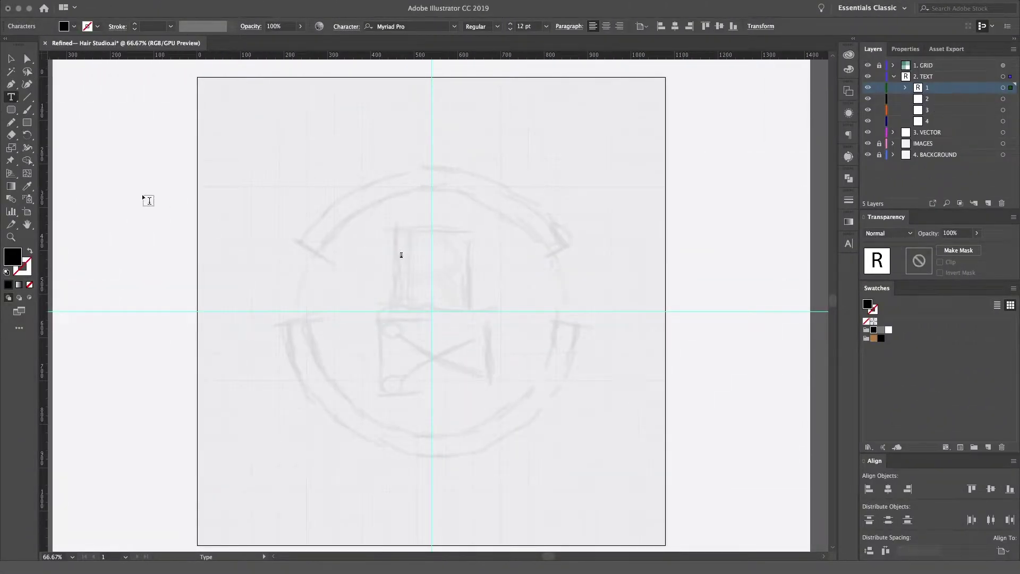
{"action": "left_click", "coordinate": [848, 244]}
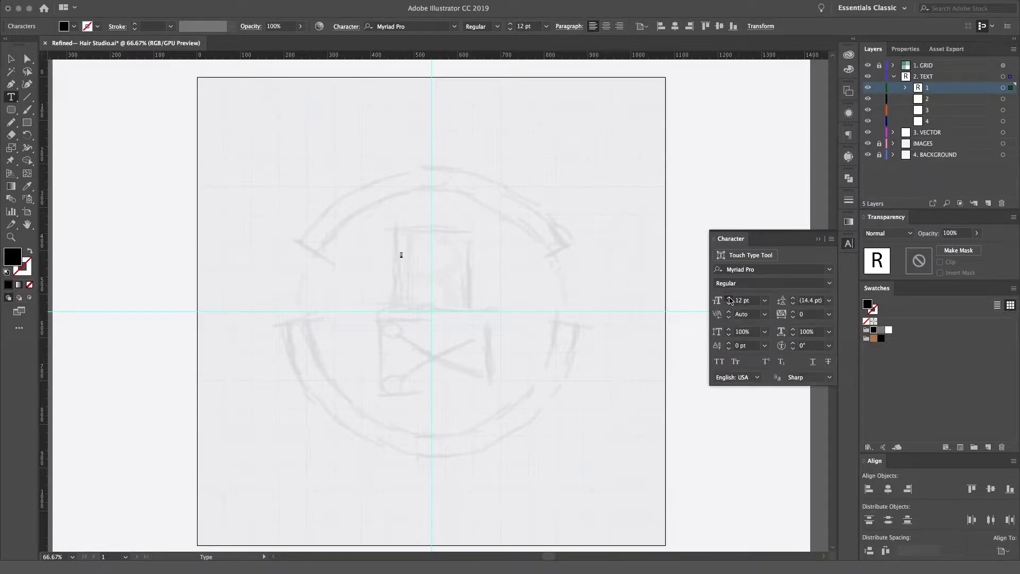
{"action": "left_click", "coordinate": [729, 301]}
{"action": "left_click", "coordinate": [730, 298]}
{"action": "type", "text": "68"}
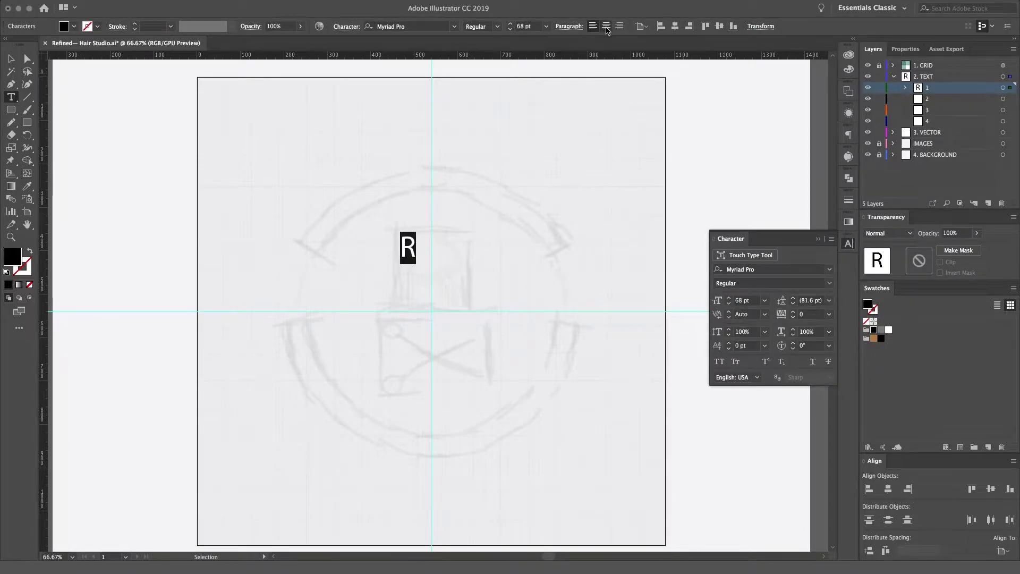
{"action": "left_click", "coordinate": [606, 27]}
{"action": "left_click_drag", "start_coordinate": [407, 261], "coordinate": [435, 277]}
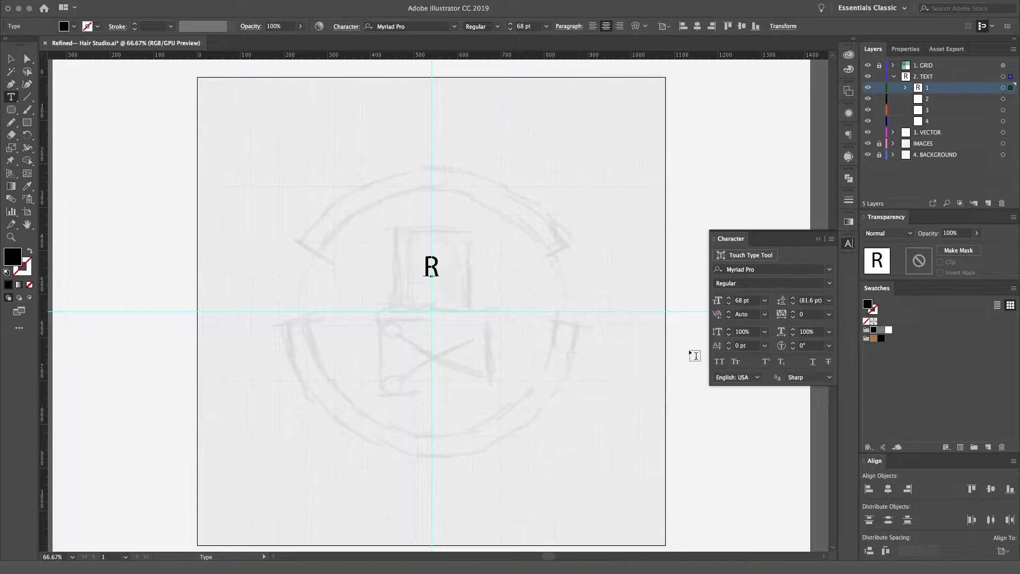
Set the R's font to Umba Slab Bold at 142 pt
{"action": "left_click", "coordinate": [729, 299]}
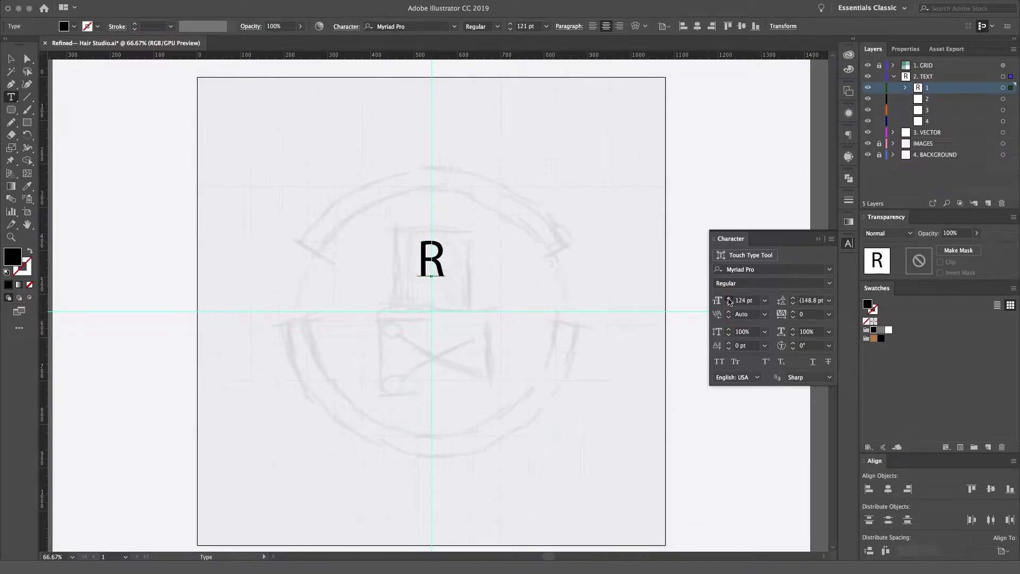
{"action": "key", "text": "ctrl+alt+shift+f"}
{"action": "type", "text": "umba"}
{"action": "left_click", "coordinate": [740, 319]}
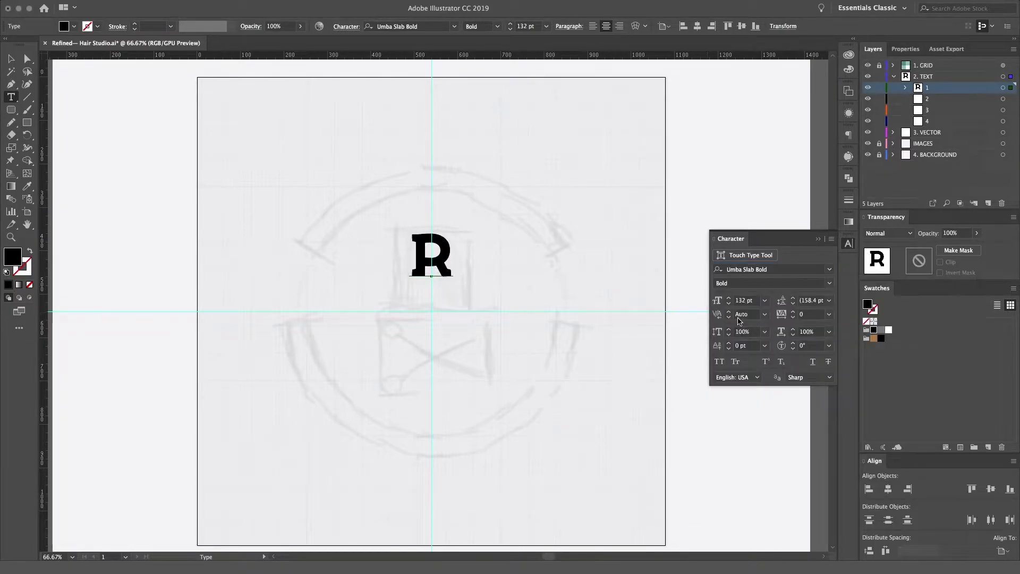
{"action": "left_click", "coordinate": [730, 299]}
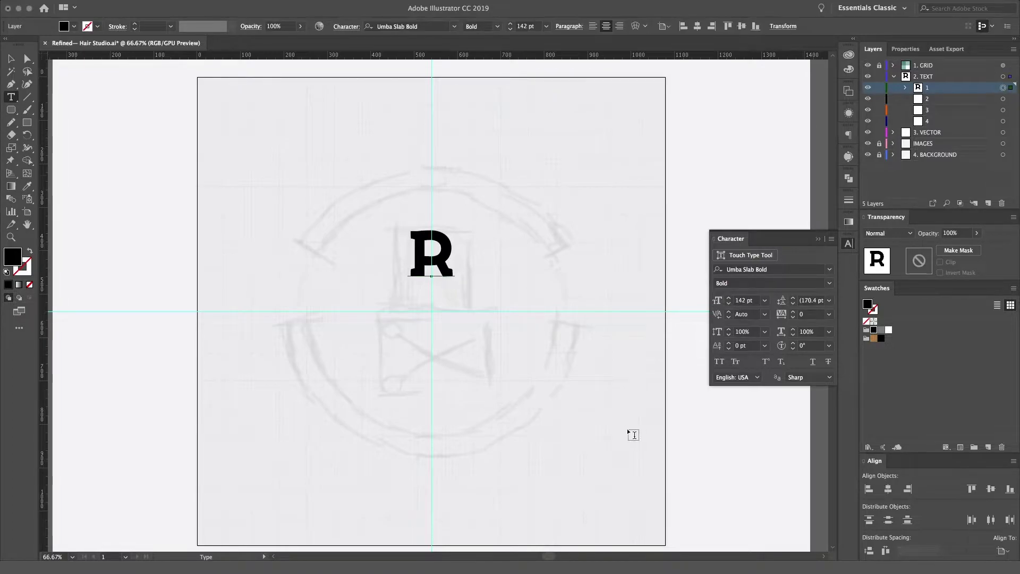
Scale the R up to about 258 pt and check it over the sketch
{"action": "key", "text": "Escape"}
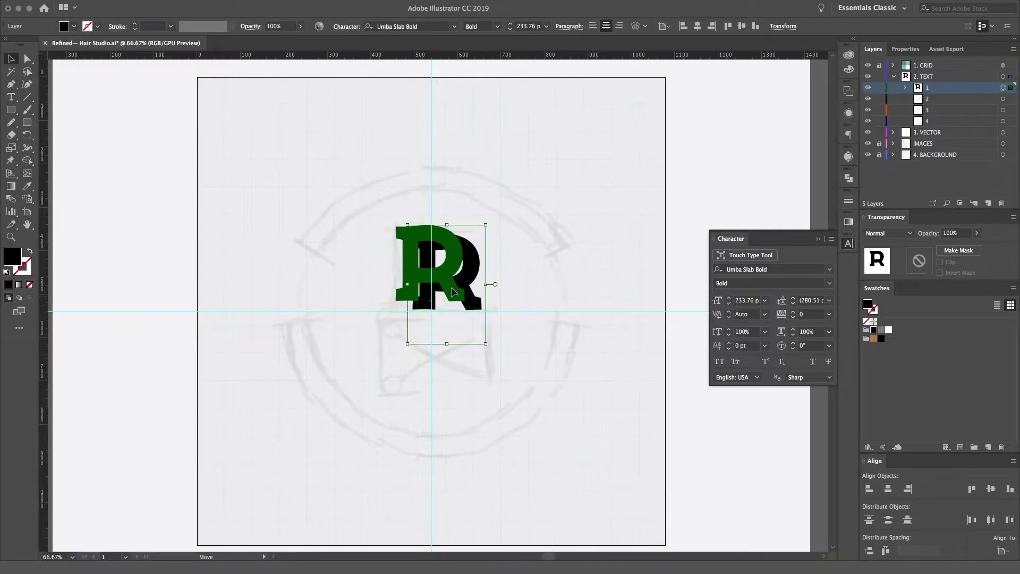
{"action": "left_click_drag", "start_coordinate": [456, 295], "coordinate": [486, 350]}
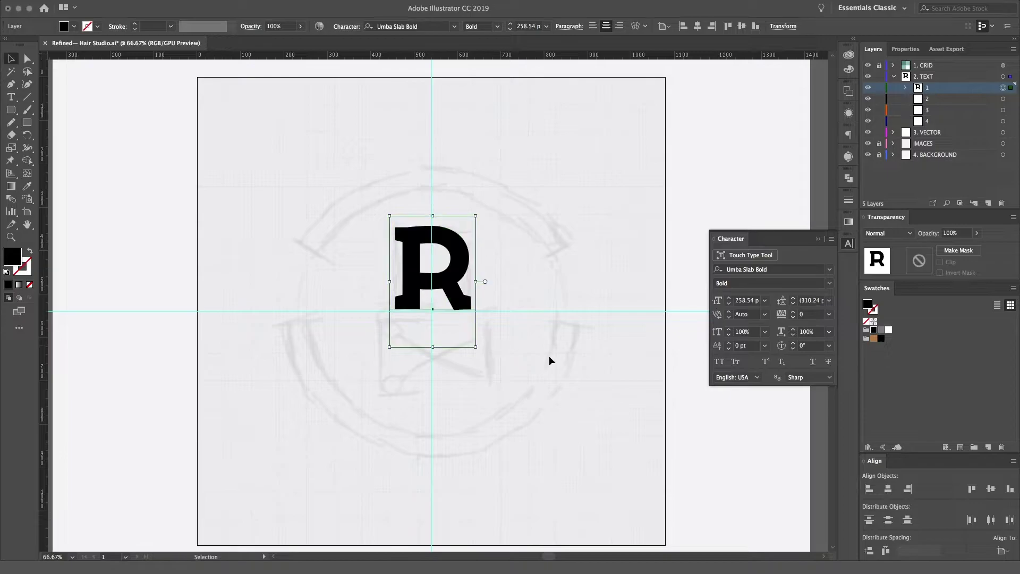
{"action": "left_click", "coordinate": [683, 258]}
{"action": "left_click", "coordinate": [463, 296]}
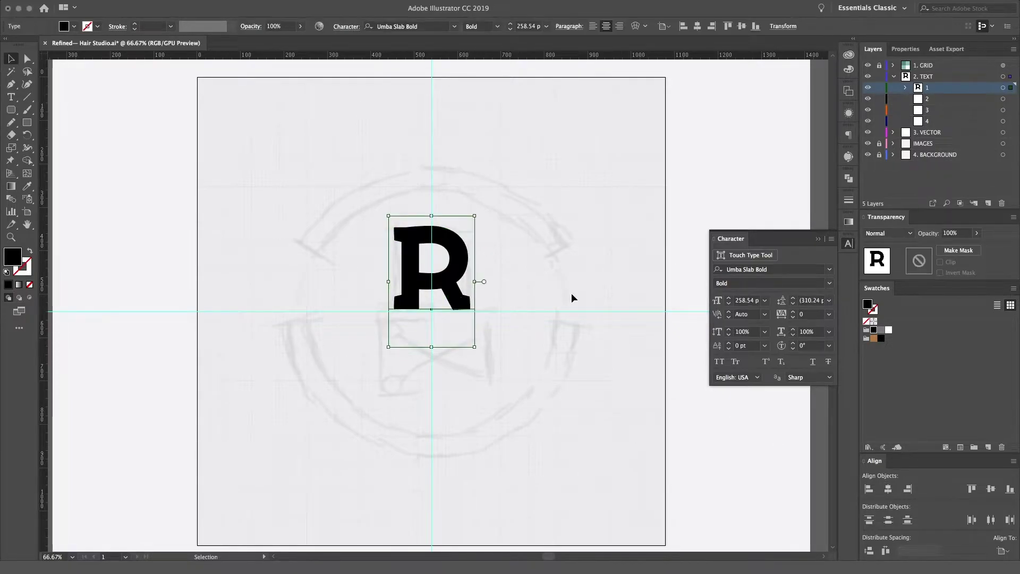
{"action": "left_click", "coordinate": [571, 296]}
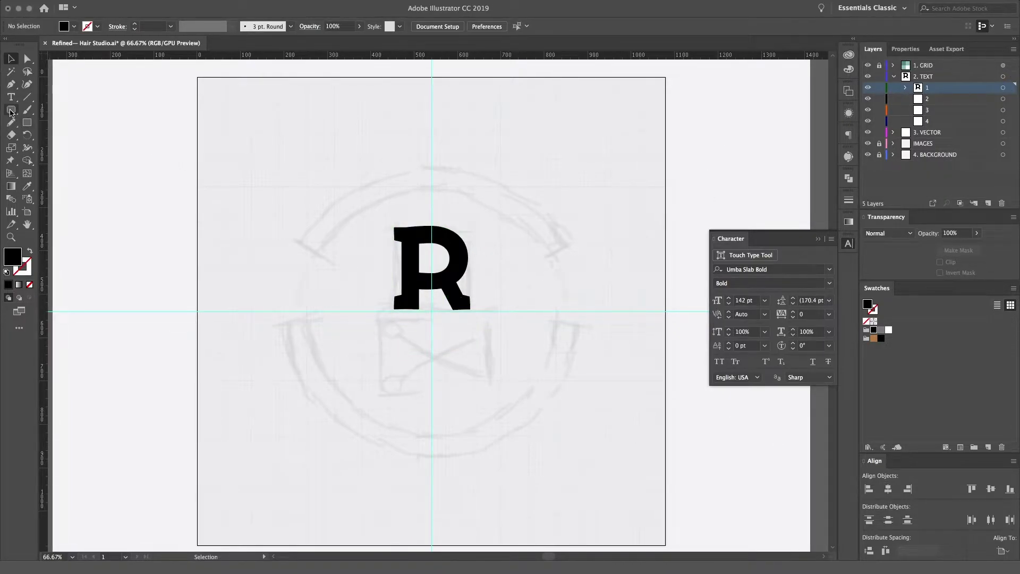
Draw a circle around the R and remove its fill
{"action": "left_click_drag", "start_coordinate": [11, 109], "coordinate": [50, 136]}
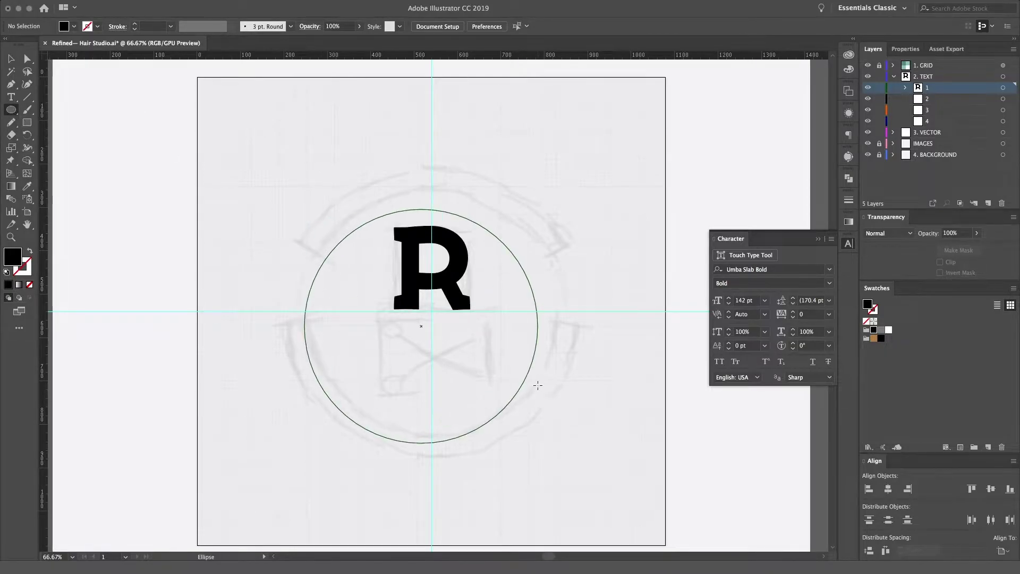
{"action": "left_click_drag", "start_coordinate": [305, 211], "coordinate": [537, 443]}
{"action": "key", "text": "v"}
{"action": "left_click_drag", "start_coordinate": [505, 272], "coordinate": [515, 257]}
{"action": "left_click", "coordinate": [30, 284]}
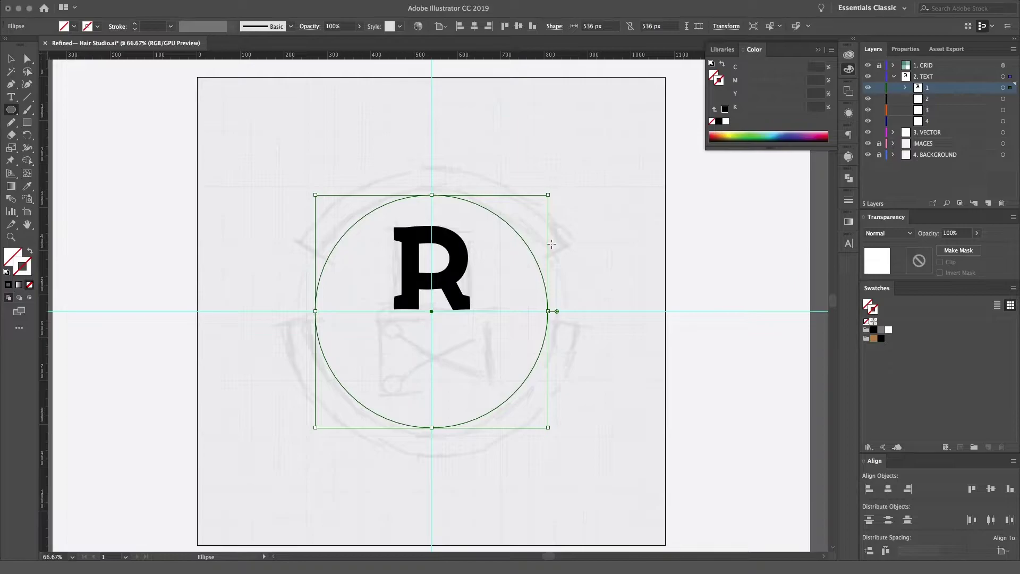
Resize the circle to 555 px and centre it on both guides
{"action": "key", "text": "v"}
{"action": "left_click_drag", "start_coordinate": [548, 195], "coordinate": [550, 192]}
{"action": "left_click", "coordinate": [988, 489]}
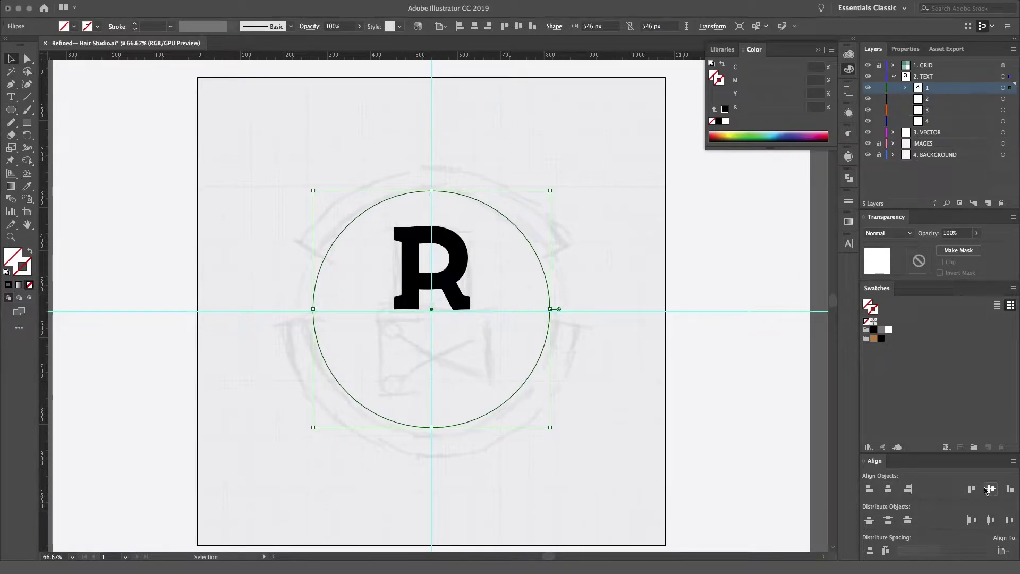
{"action": "left_click_drag", "start_coordinate": [550, 429], "coordinate": [554, 434]}
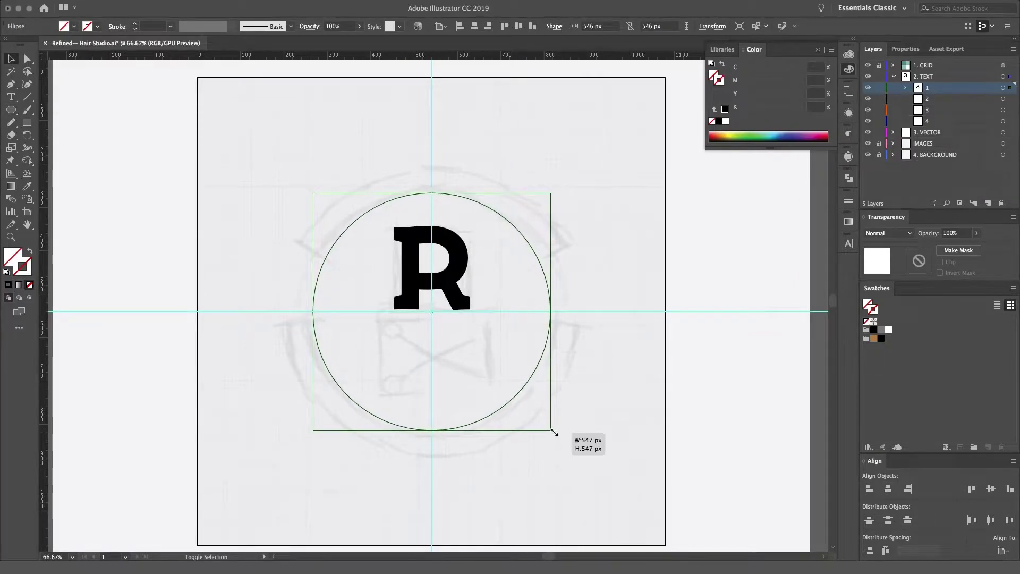
{"action": "left_click", "coordinate": [888, 489]}
{"action": "left_click", "coordinate": [990, 489]}
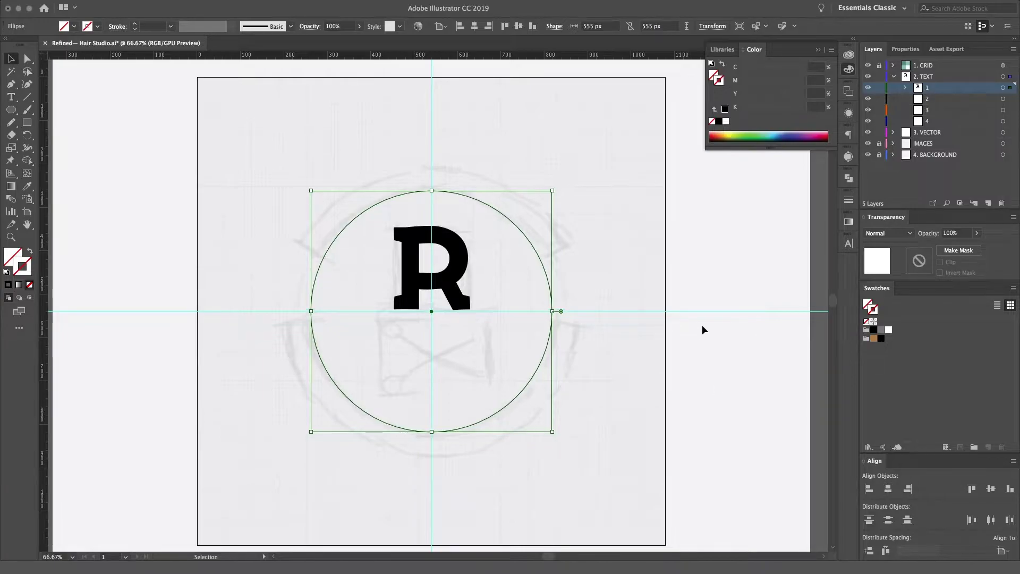
{"action": "left_click", "coordinate": [521, 268]}
Select the circle in Layers and type 'REFINED' along its path with Type on a Path
{"action": "left_click", "coordinate": [905, 87]}
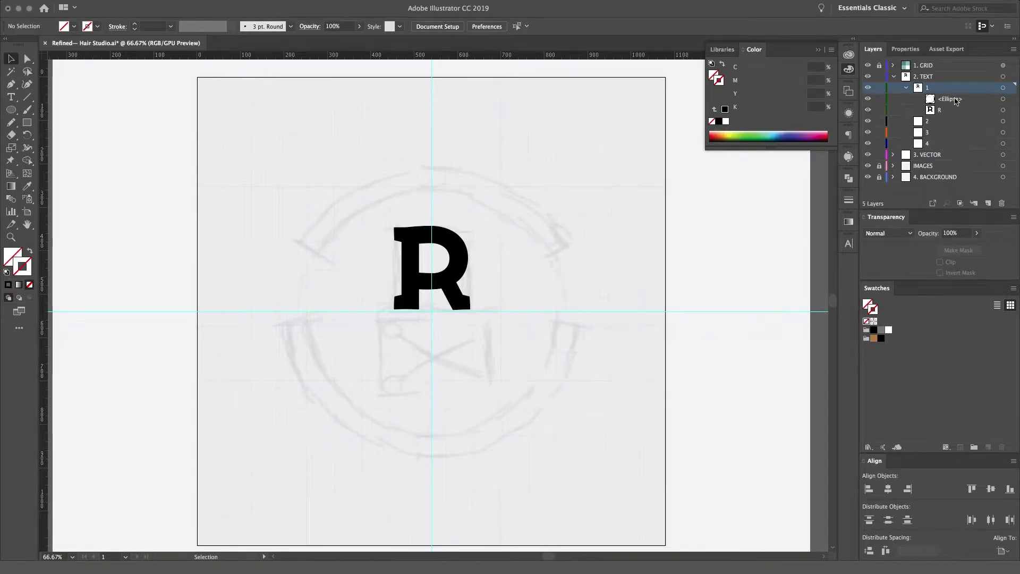
{"action": "left_click", "coordinate": [906, 110]}
{"action": "left_click", "coordinate": [1003, 121]}
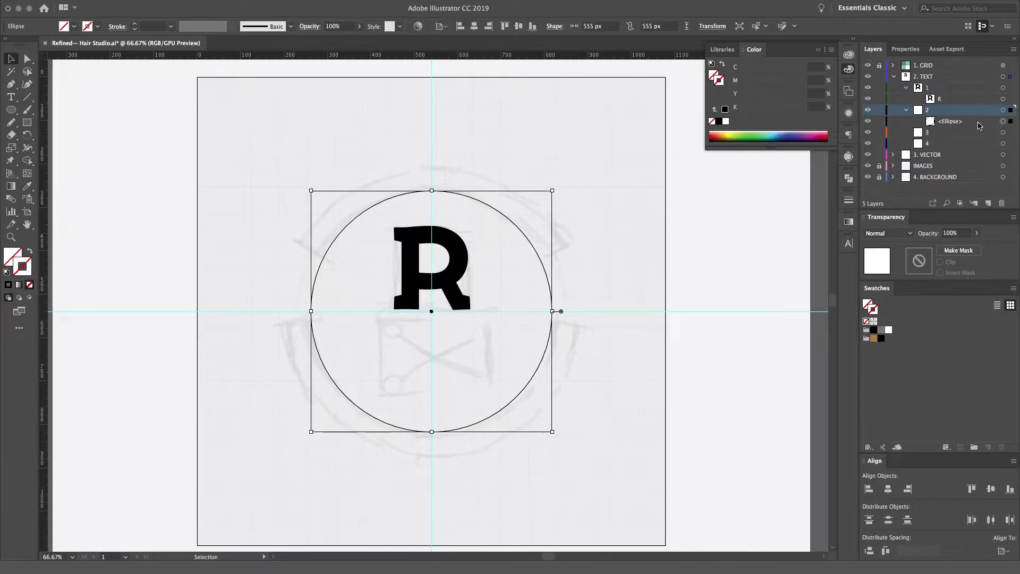
{"action": "left_click", "coordinate": [12, 98]}
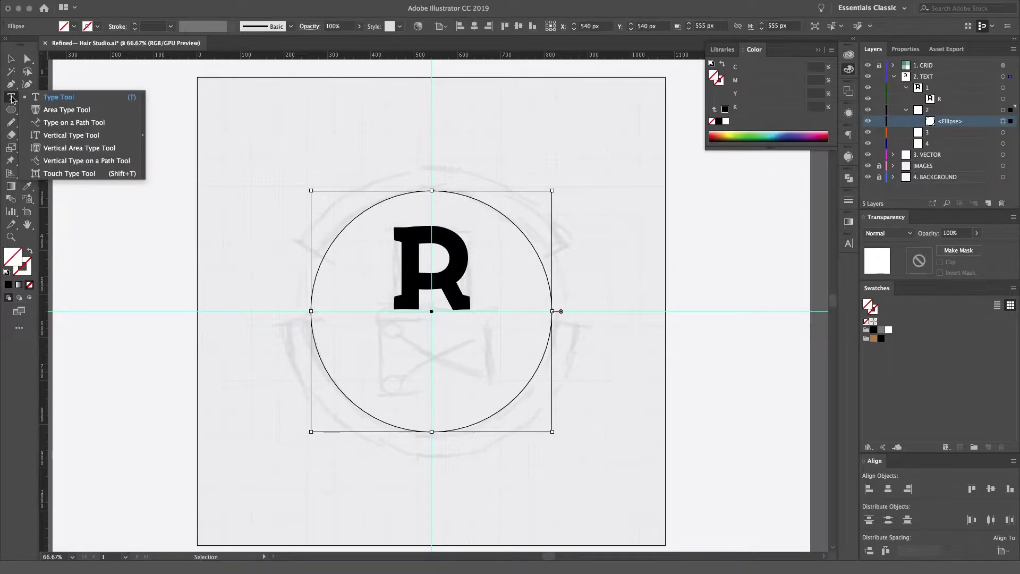
{"action": "left_click", "coordinate": [57, 123]}
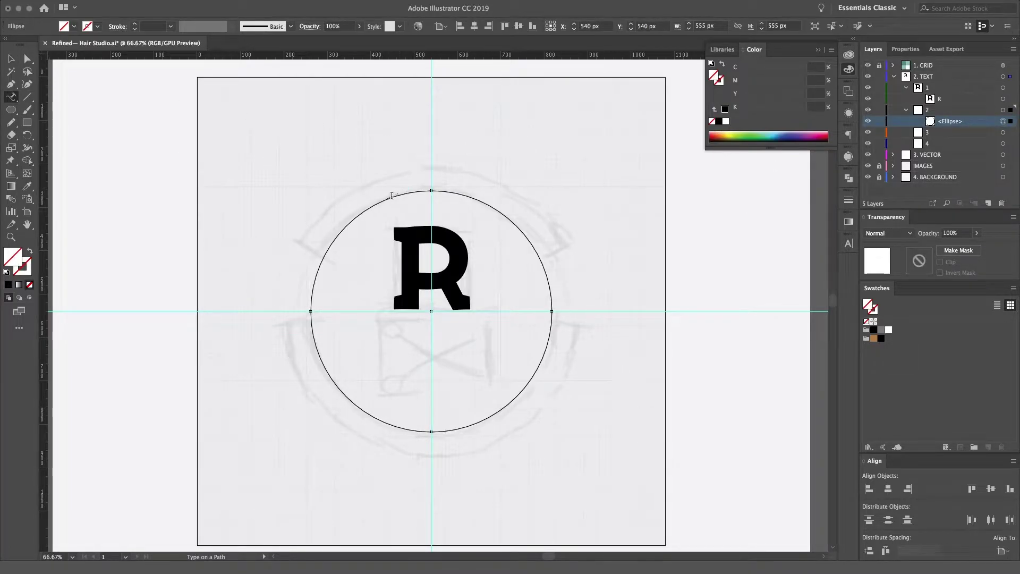
{"action": "left_click", "coordinate": [392, 195]}
{"action": "type", "text": "REF"}
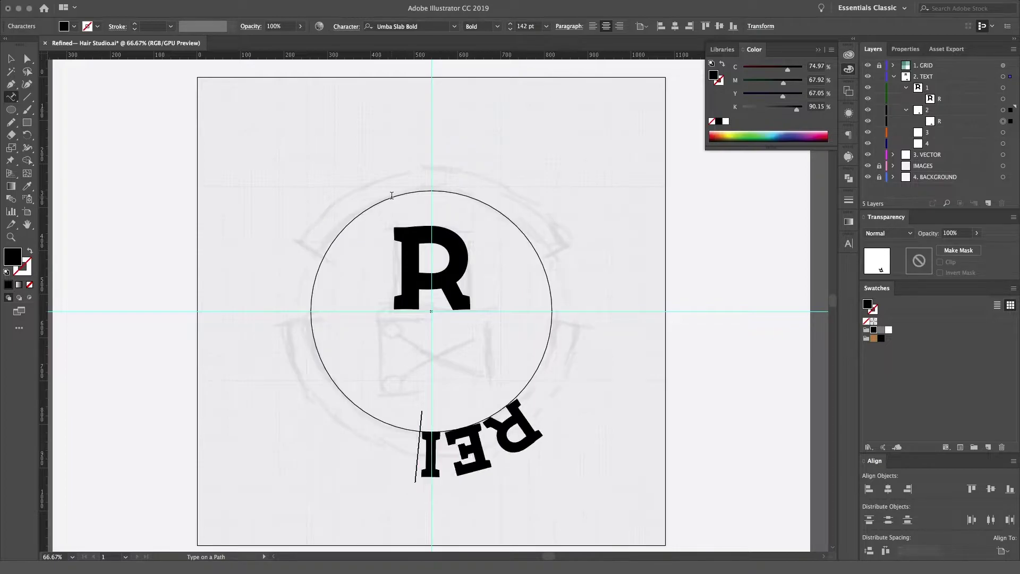
{"action": "type", "text": "INED"}
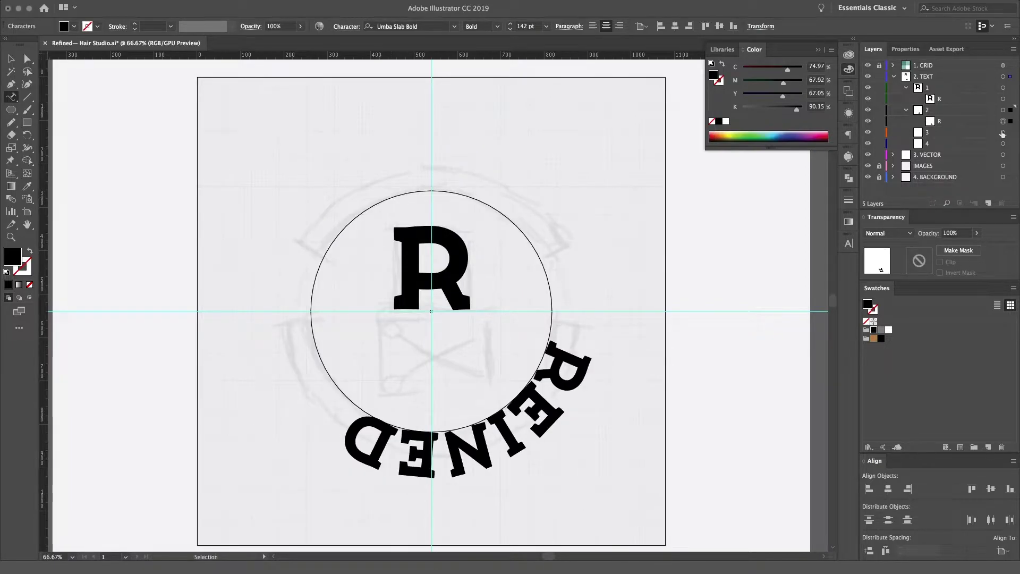
{"action": "key", "text": "Escape"}
Rotate the path text over the circle's top and reduce it to 71 pt
{"action": "key", "text": "v"}
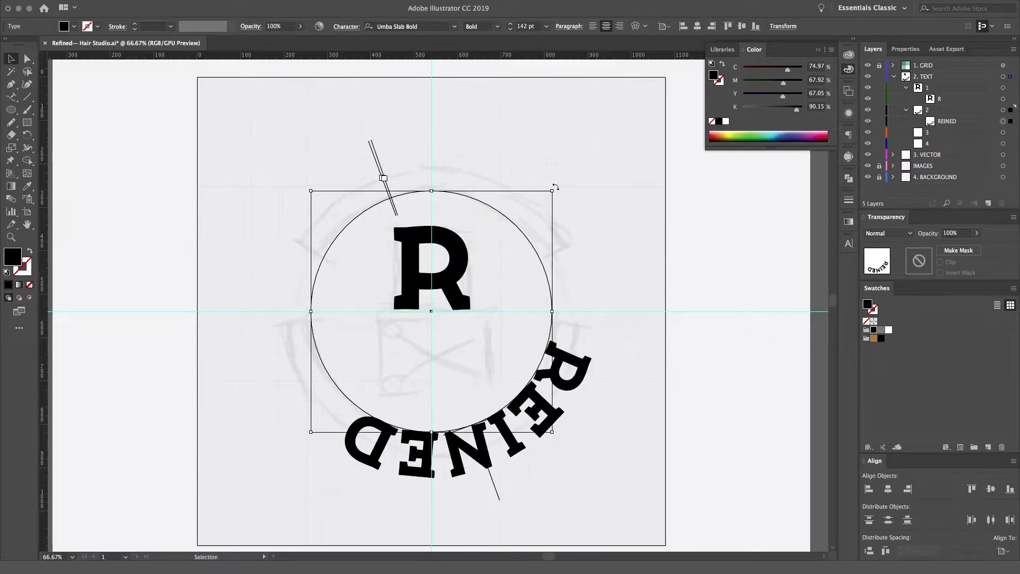
{"action": "left_click_drag", "start_coordinate": [553, 189], "coordinate": [230, 401]}
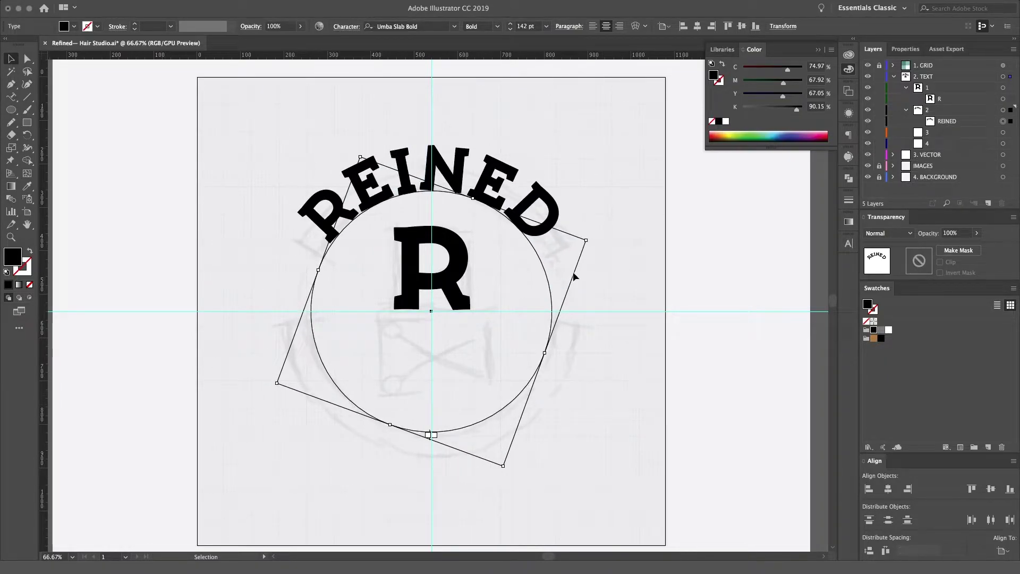
{"action": "left_click", "coordinate": [849, 245]}
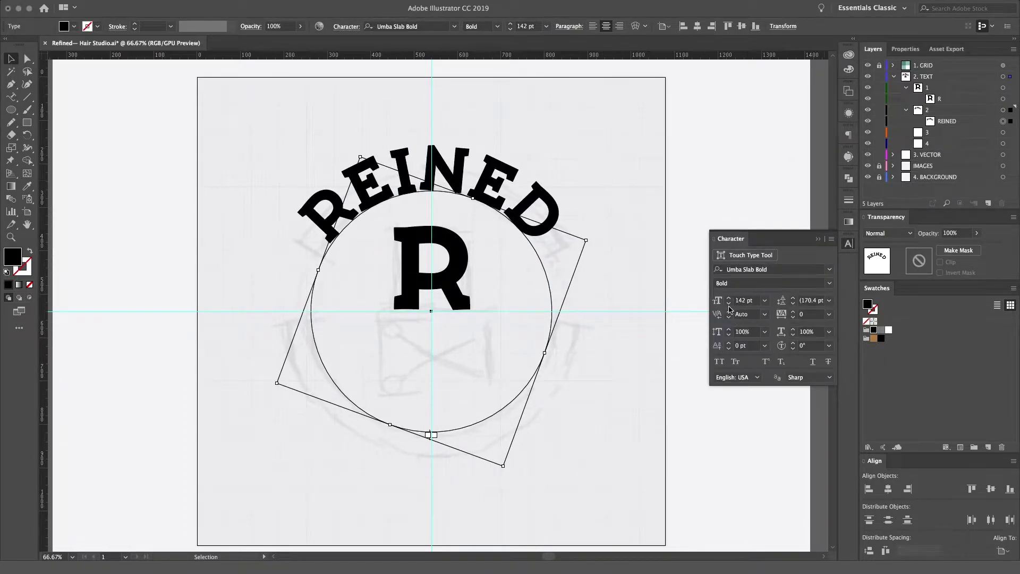
{"action": "left_click", "coordinate": [729, 304]}
{"action": "left_click", "coordinate": [729, 304]}
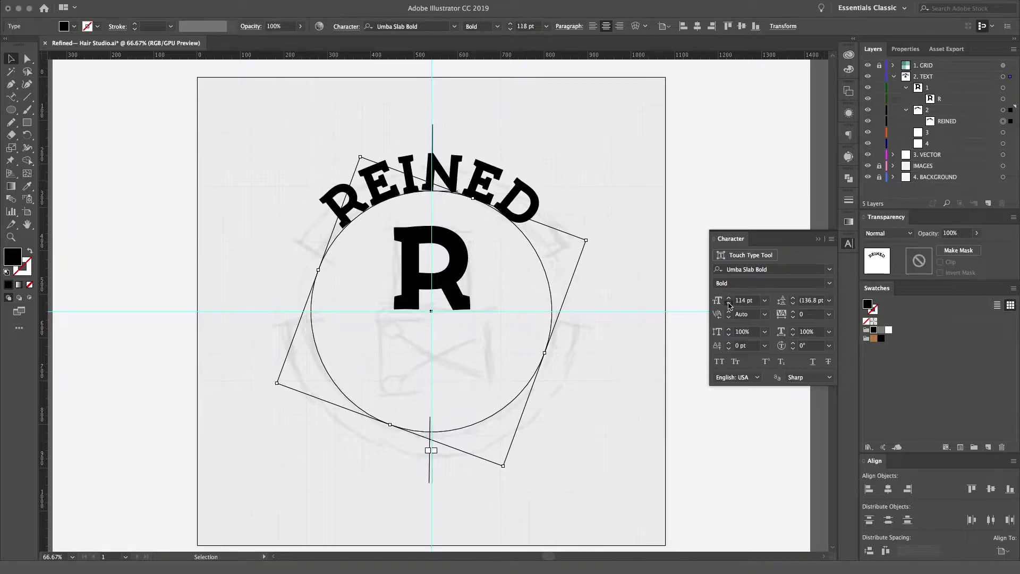
{"action": "left_click", "coordinate": [729, 303]}
{"action": "left_click", "coordinate": [729, 304]}
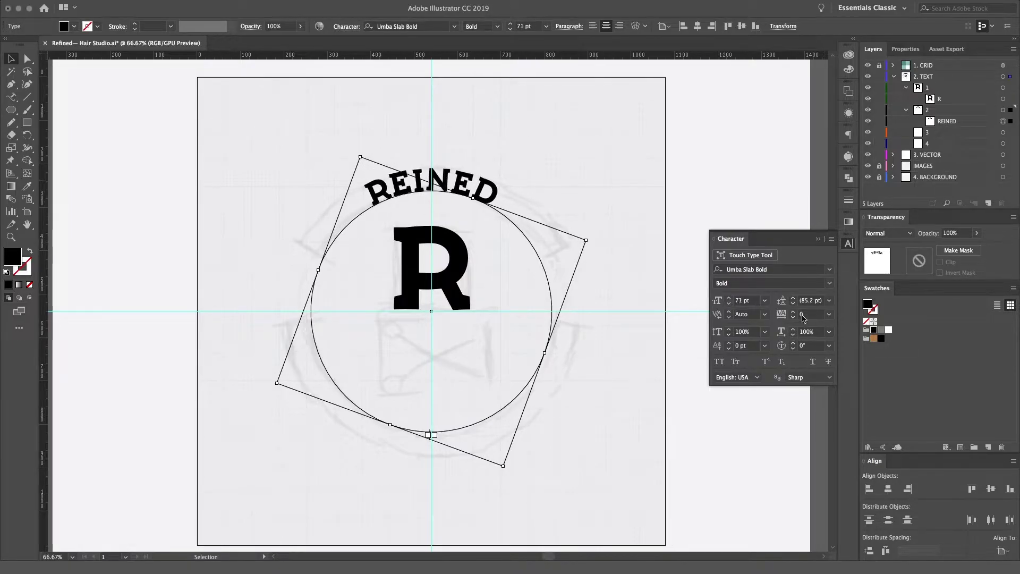
Set the path text's tracking to 1000, after trying 200
{"action": "left_click", "coordinate": [804, 314]}
{"action": "type", "text": "200"}
{"action": "key", "text": "Return"}
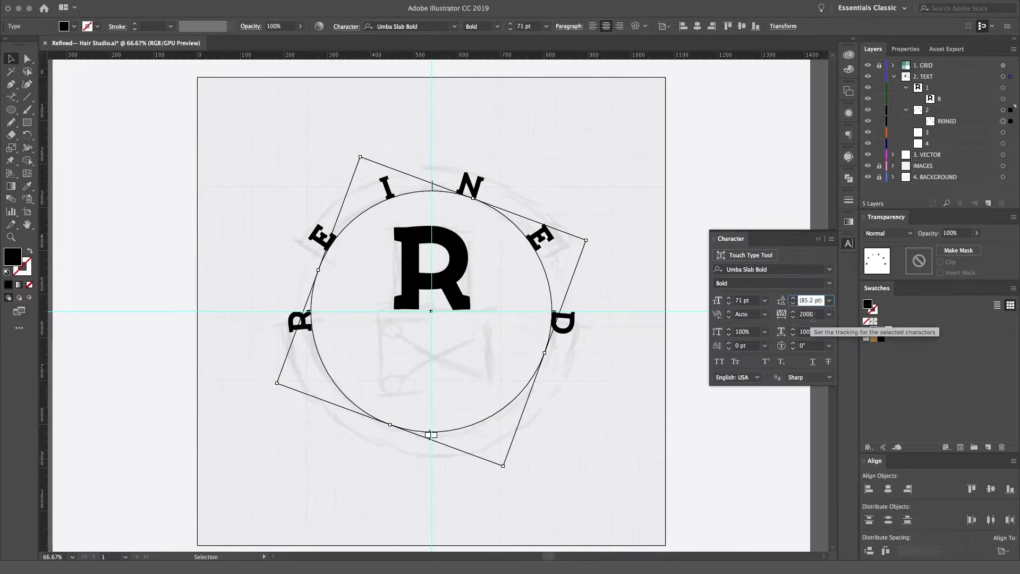
{"action": "left_click", "coordinate": [809, 314]}
{"action": "type", "text": "1000"}
{"action": "key", "text": "Tab"}
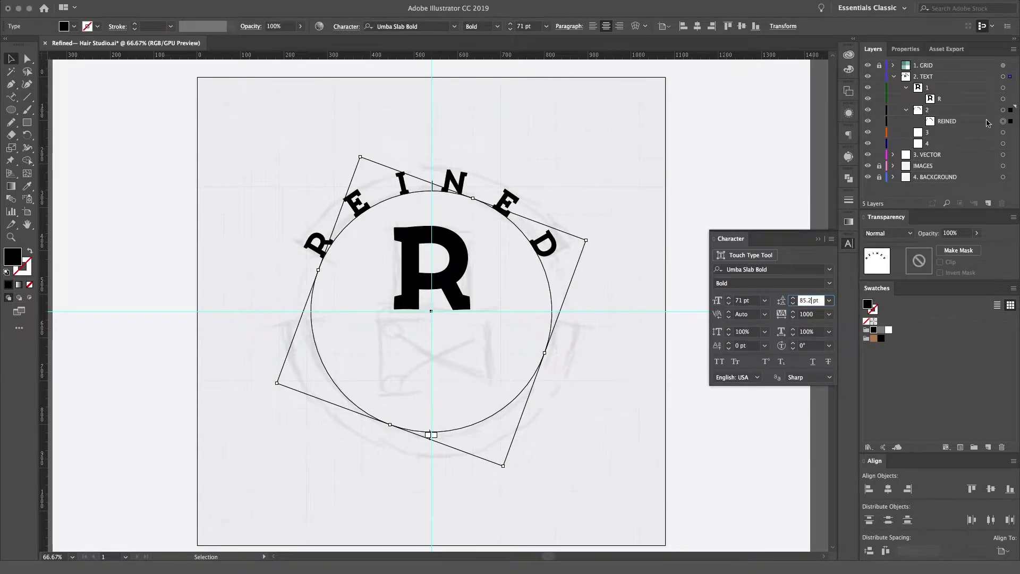
{"action": "left_click", "coordinate": [1003, 122]}
Duplicate the path text into sublayer 3 and swing the copy to the circle's bottom
{"action": "left_click_drag", "start_coordinate": [1011, 121], "coordinate": [1005, 134]}
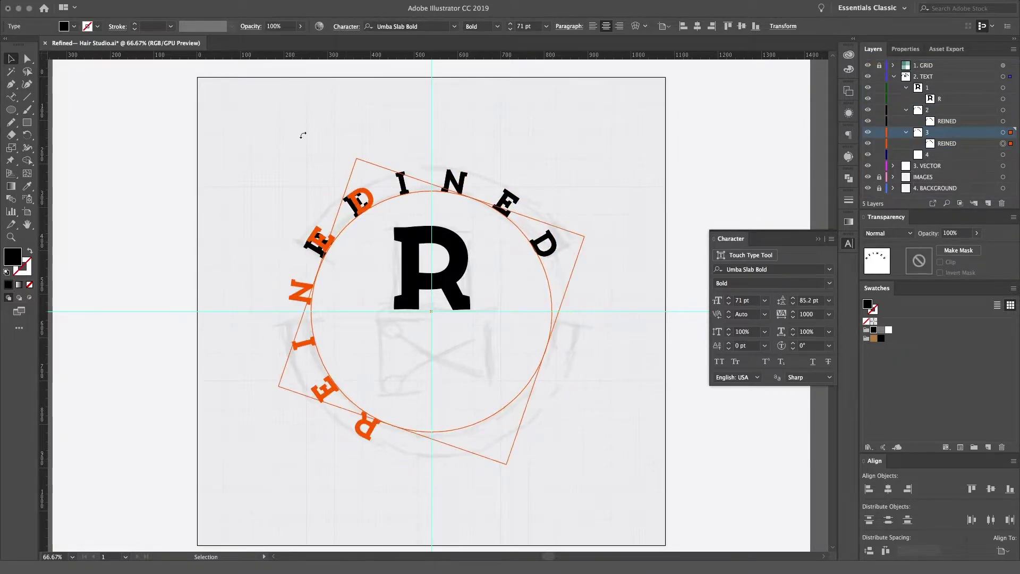
{"action": "left_click_drag", "start_coordinate": [589, 234], "coordinate": [263, 405]}
{"action": "left_click_drag", "start_coordinate": [355, 402], "coordinate": [369, 396]}
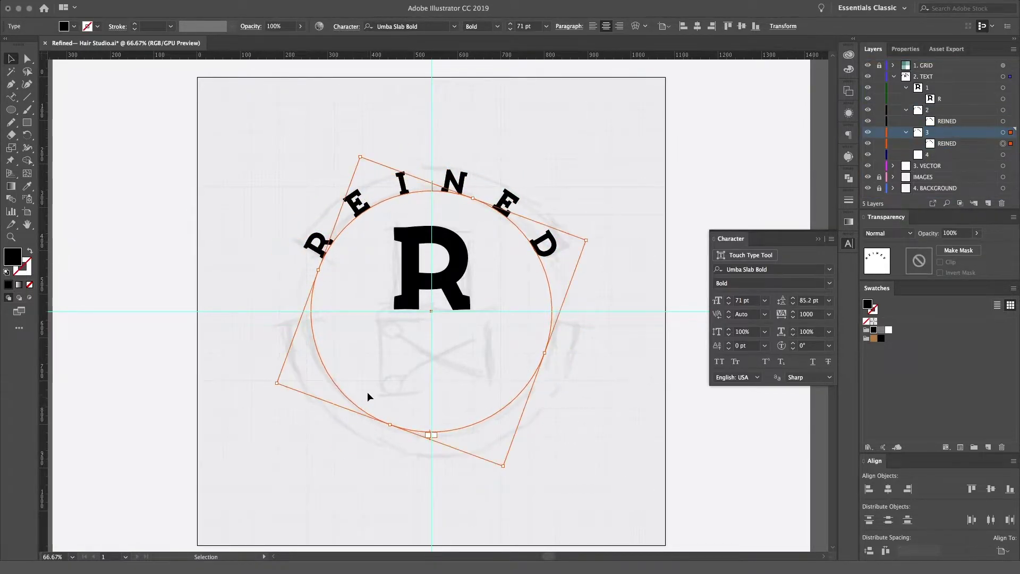
Flip the copy with Ascender alignment in Type on a Path Options and slide it along the bottom
{"action": "left_click", "coordinate": [170, 1]}
{"action": "mouse_move", "coordinate": [196, 88]}
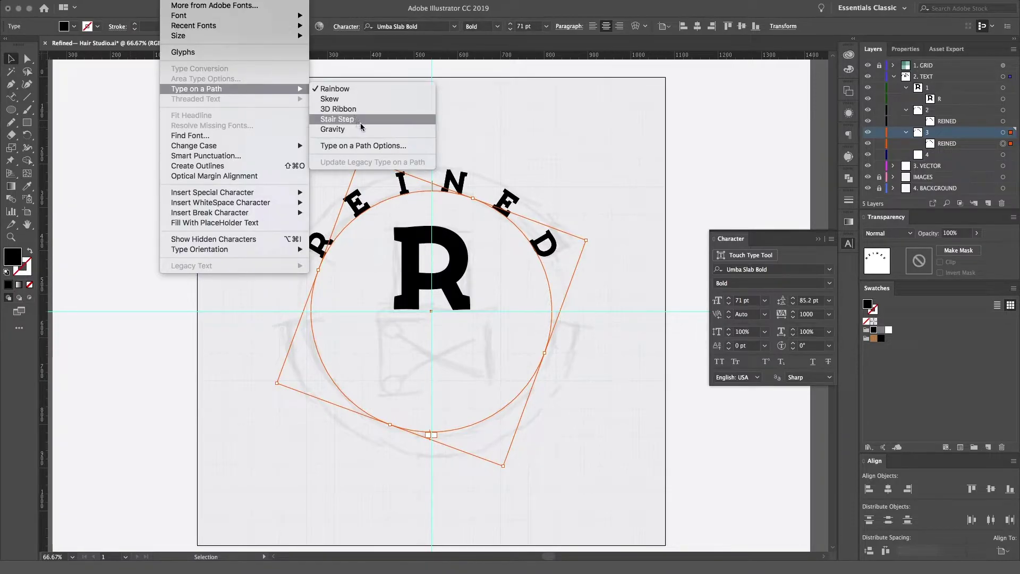
{"action": "left_click", "coordinate": [382, 146]}
{"action": "left_click", "coordinate": [113, 76]}
{"action": "left_click", "coordinate": [11, 132]}
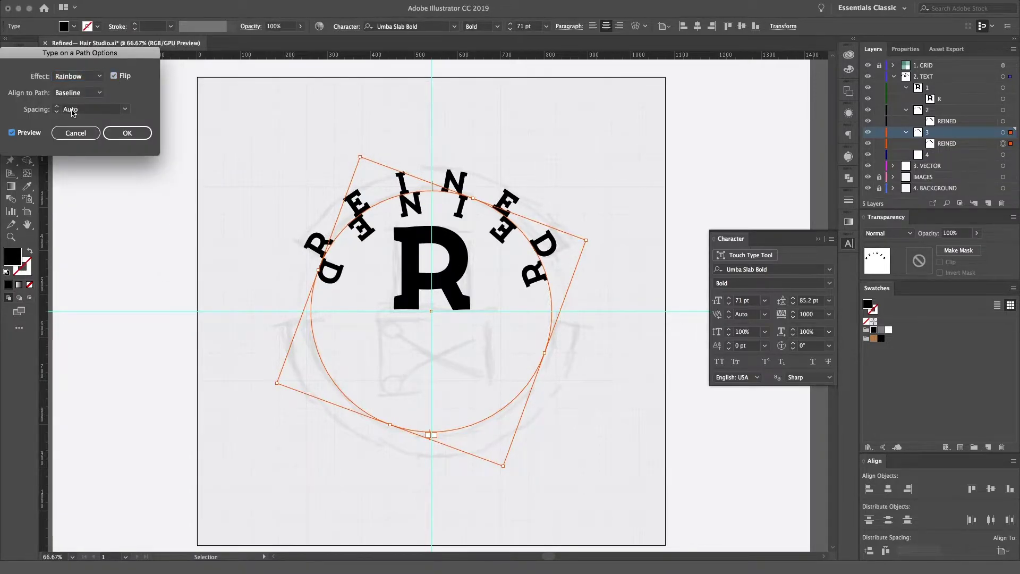
{"action": "left_click", "coordinate": [79, 92]}
{"action": "left_click", "coordinate": [133, 138]}
{"action": "left_click_drag", "start_coordinate": [428, 435], "coordinate": [518, 490]}
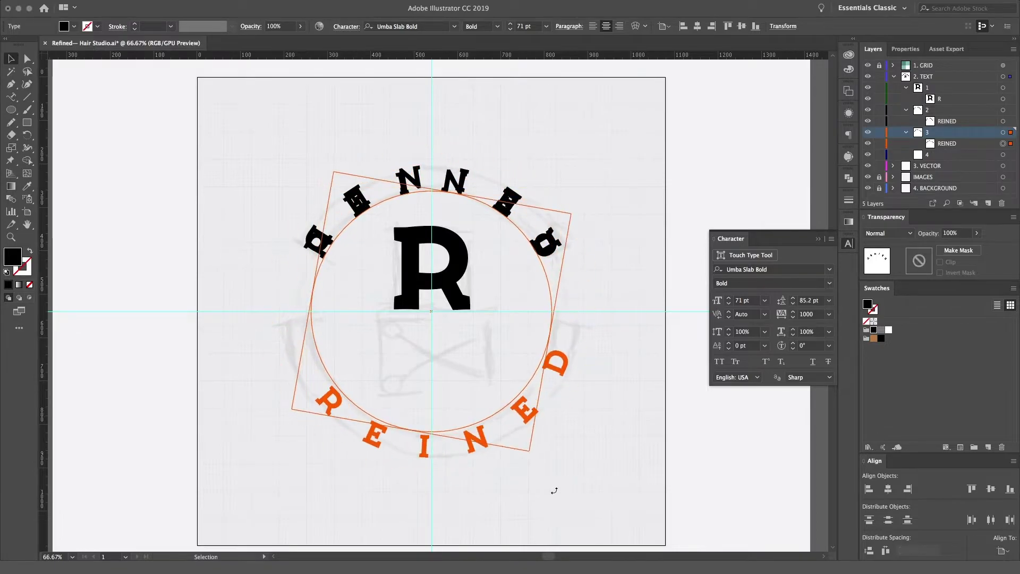
{"action": "left_click", "coordinate": [519, 490]}
Replace the bottom path text with 'HAIR STUDIO'
{"action": "key", "text": "t"}
{"action": "left_click_drag", "start_coordinate": [550, 407], "coordinate": [311, 384]}
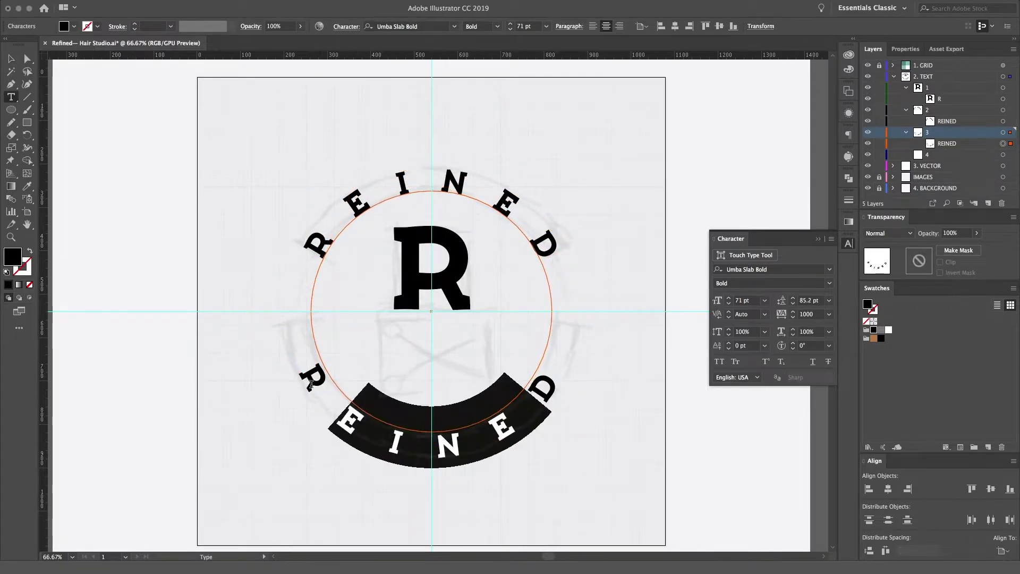
{"action": "key", "text": "ctrl+a"}
{"action": "type", "text": "HAI"}
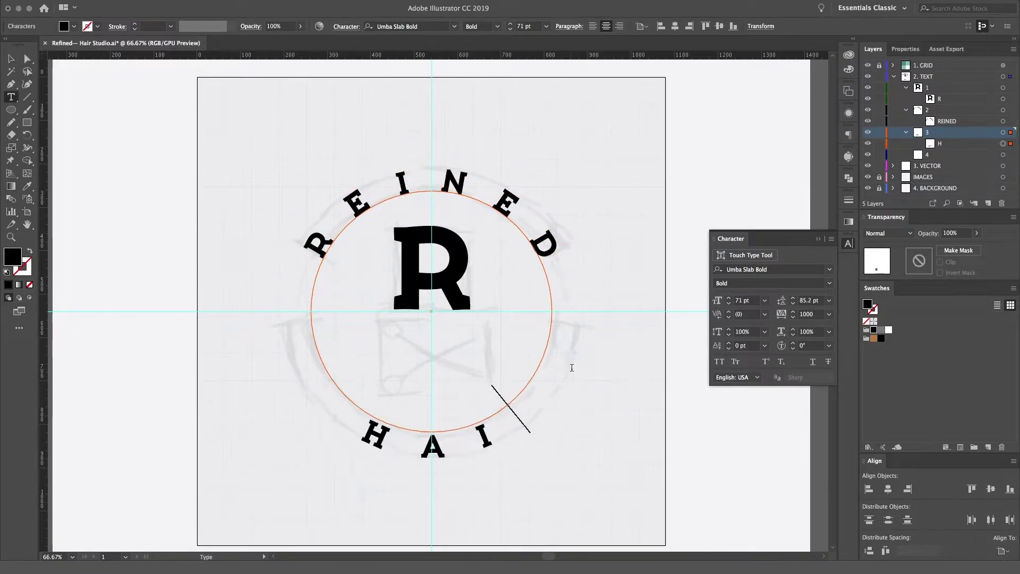
{"action": "type", "text": "R STUDIO"}
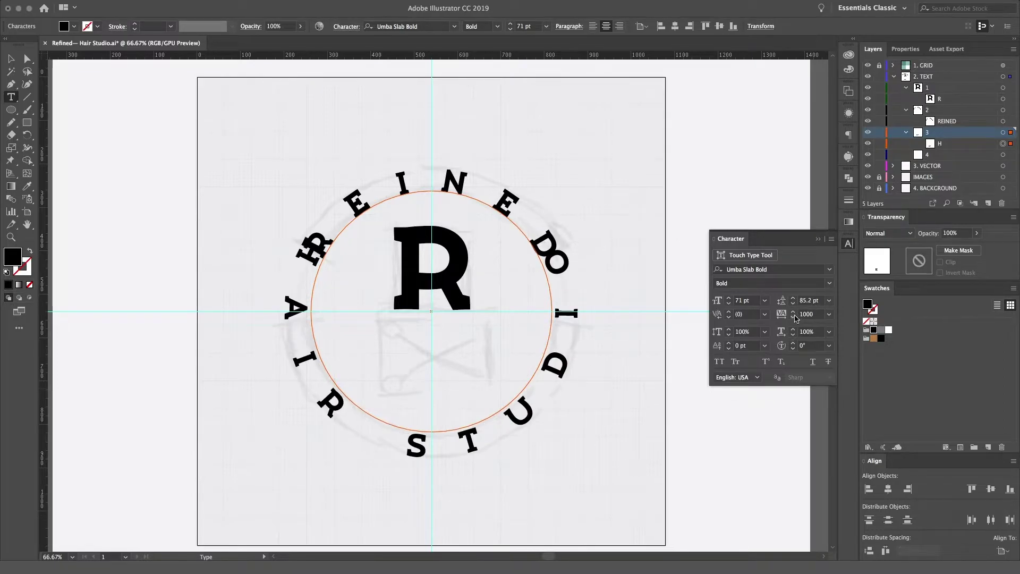
Set HAIR STUDIO's tracking to 500, after trying 75
{"action": "left_click", "coordinate": [795, 317]}
{"action": "left_click", "coordinate": [1002, 133]}
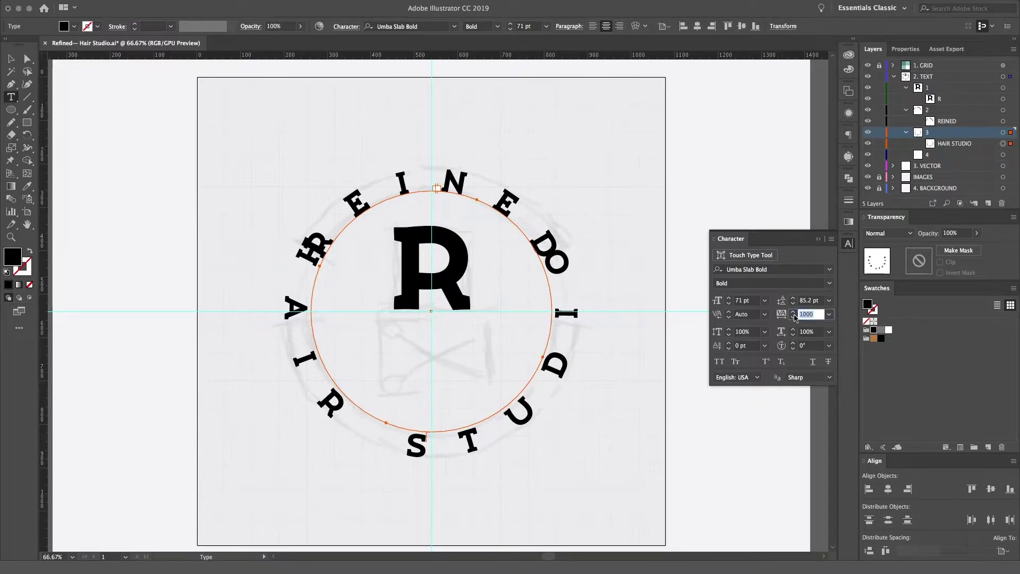
{"action": "left_click", "coordinate": [805, 313]}
{"action": "type", "text": "75"}
{"action": "key", "text": "Return"}
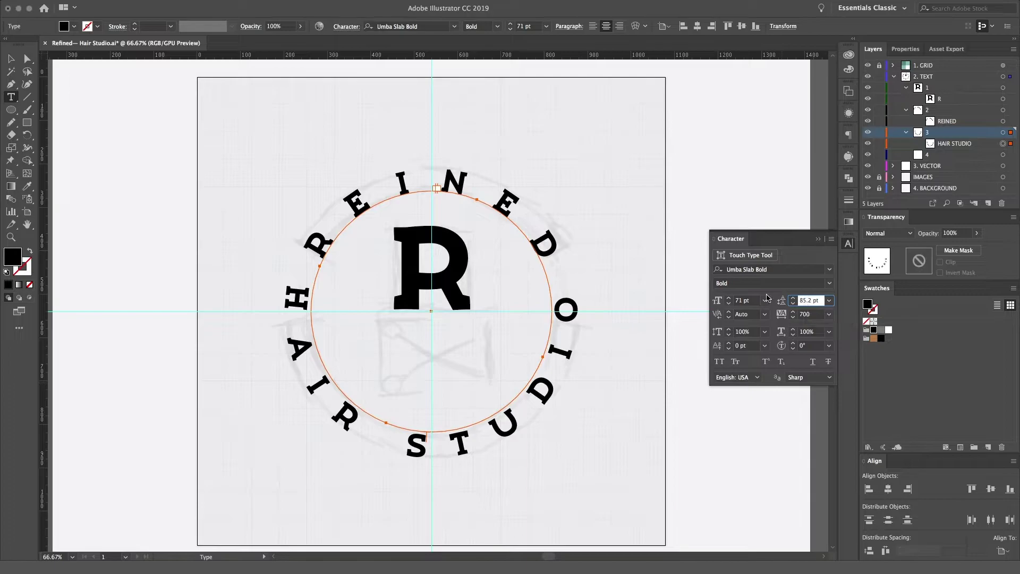
{"action": "type", "text": "500"}
{"action": "key", "text": "Tab"}
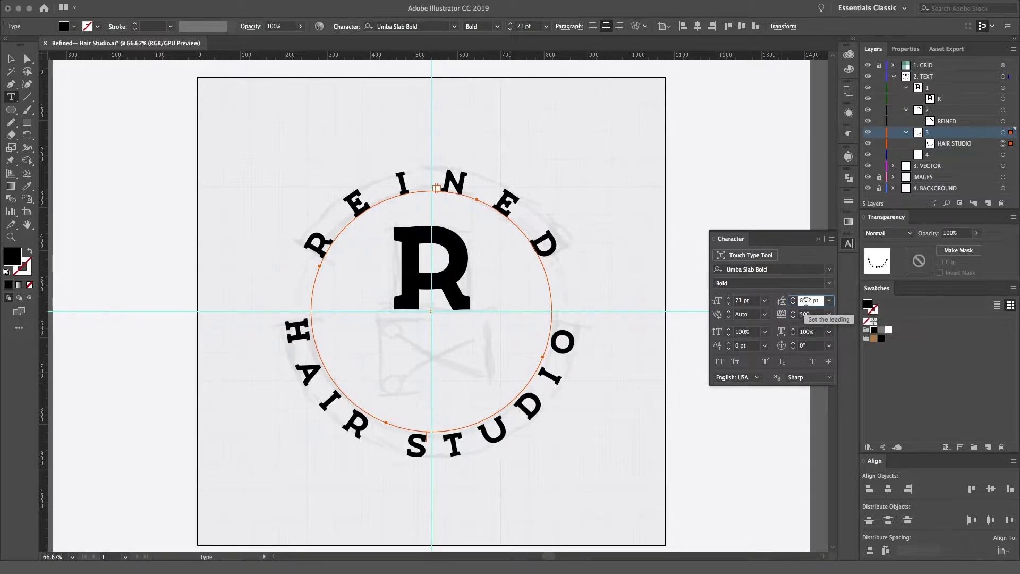
{"action": "key", "text": "Escape"}
Rotate HAIR STUDIO to centre it under the circle, undoing a vertical alignment of the text layer
{"action": "key", "text": "v"}
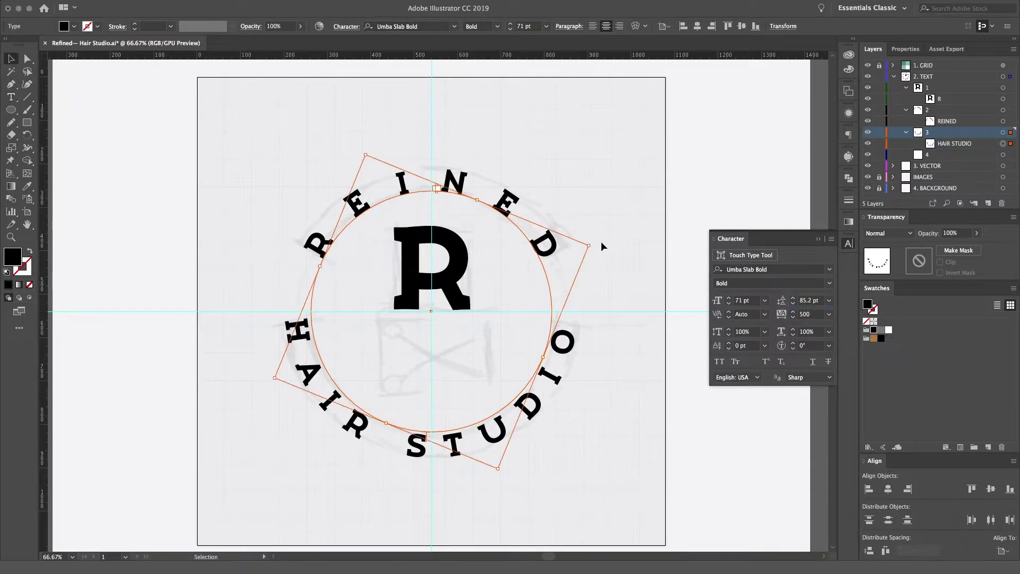
{"action": "left_click_drag", "start_coordinate": [601, 241], "coordinate": [595, 235]}
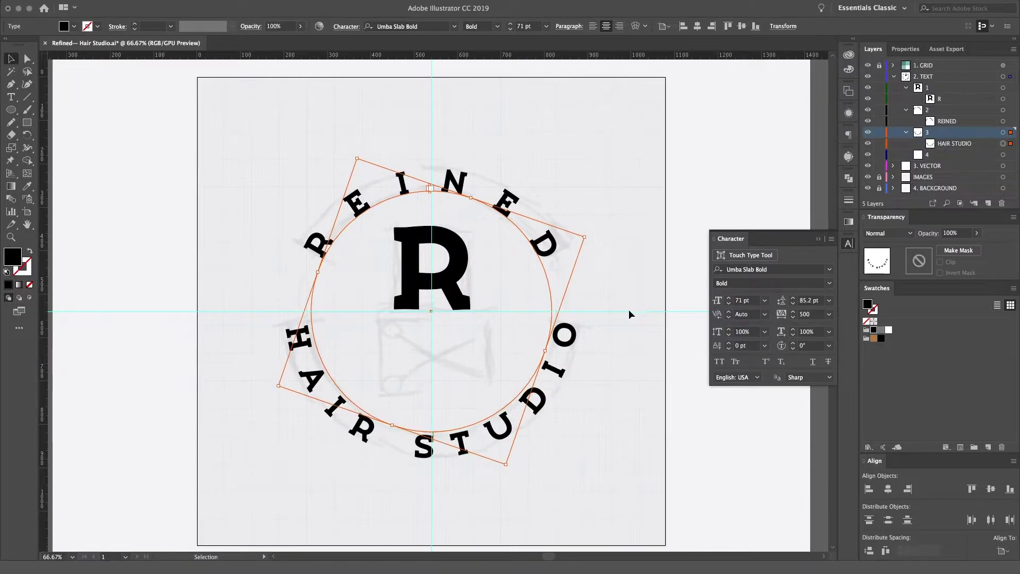
{"action": "left_click", "coordinate": [611, 319]}
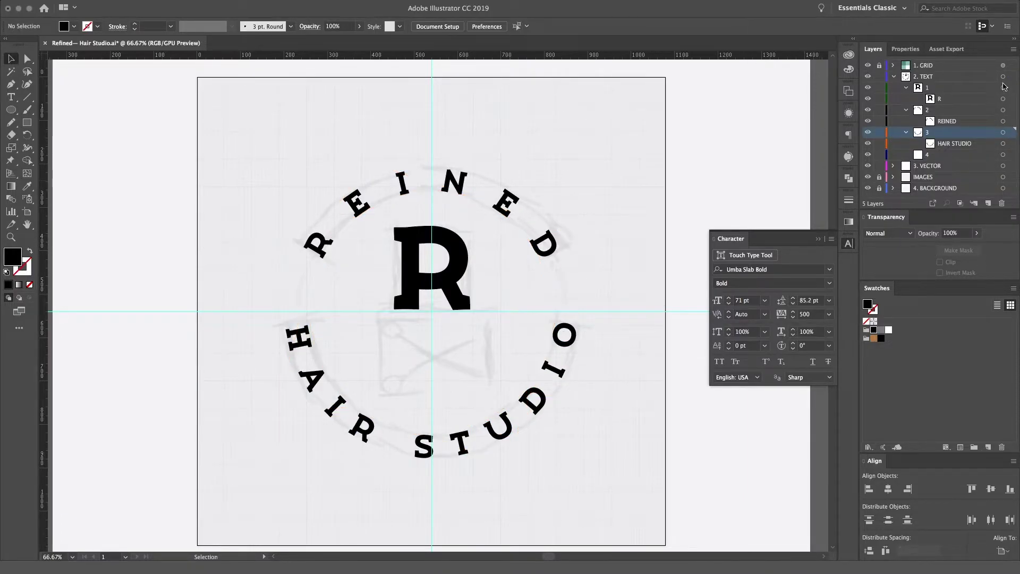
{"action": "left_click", "coordinate": [1002, 76]}
{"action": "left_click", "coordinate": [991, 489]}
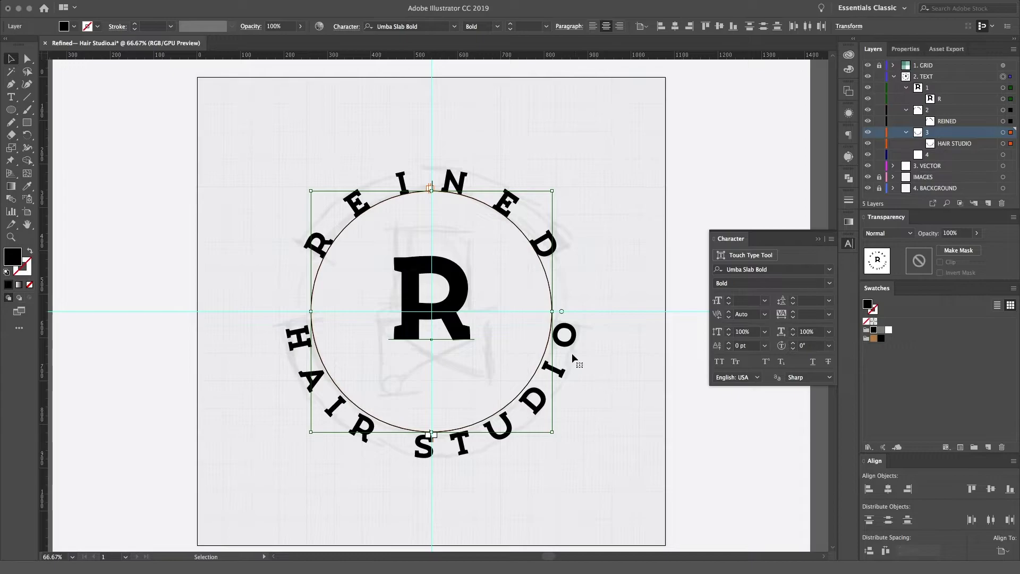
{"action": "key", "text": "ctrl+z"}
Save the document and place a ring from the Libraries Borders group onto the artboard
{"action": "left_click", "coordinate": [721, 415]}
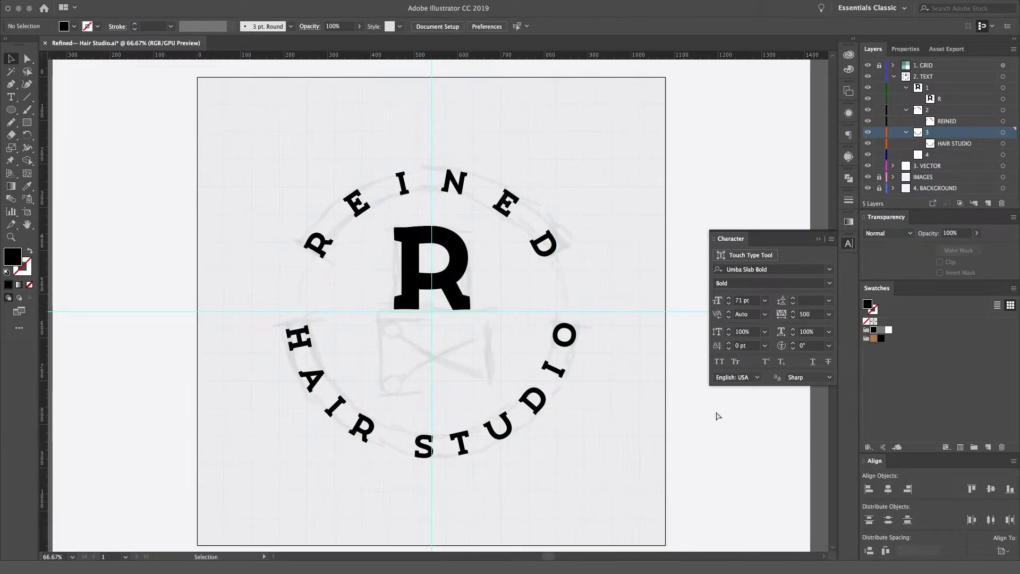
{"action": "key", "text": "ctrl+s"}
{"action": "left_click", "coordinate": [849, 55]}
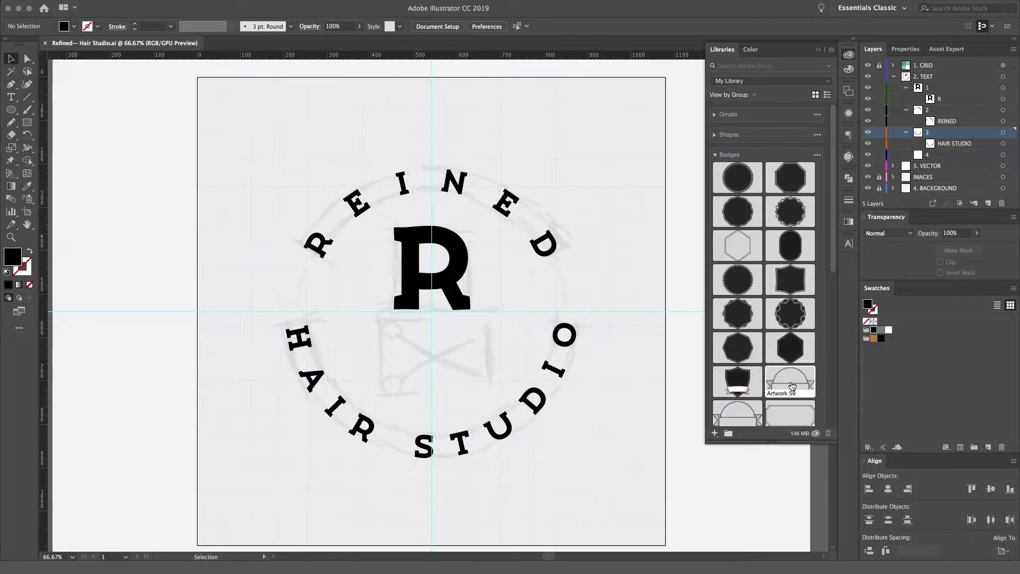
{"action": "left_click", "coordinate": [716, 156]}
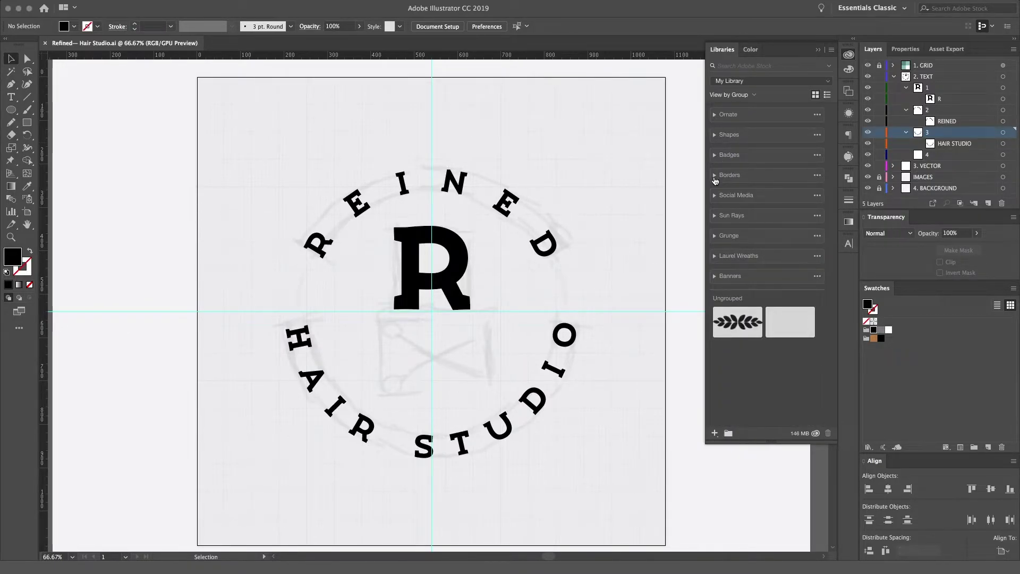
{"action": "left_click", "coordinate": [715, 175]}
{"action": "left_click_drag", "start_coordinate": [774, 231], "coordinate": [616, 411]}
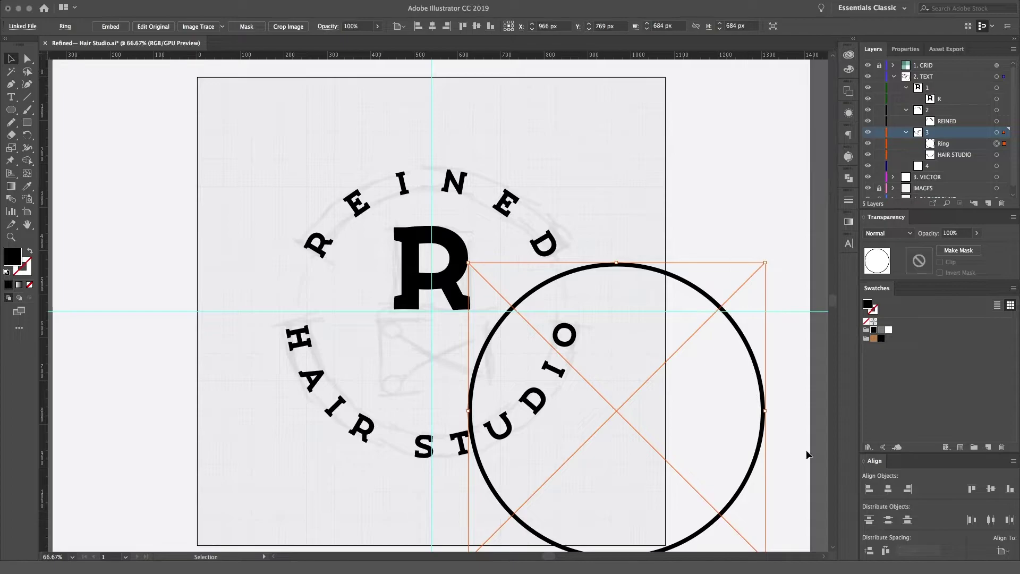
Scale the ring to 623 px, centre it on the artboard and embed it
{"action": "left_click", "coordinate": [888, 489]}
{"action": "left_click", "coordinate": [991, 489]}
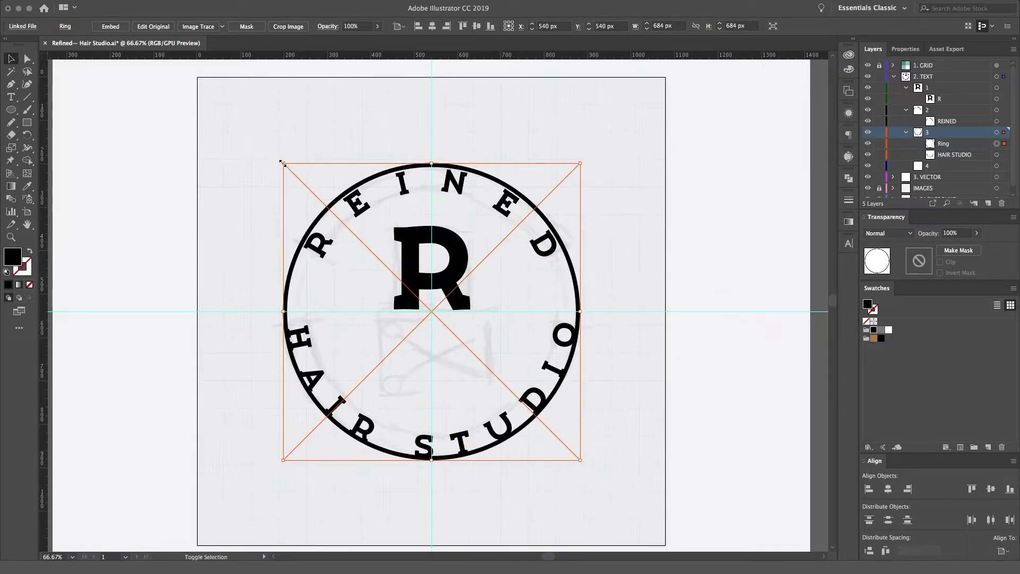
{"action": "left_click_drag", "start_coordinate": [282, 163], "coordinate": [298, 178]}
{"action": "left_click_drag", "start_coordinate": [579, 179], "coordinate": [569, 189]}
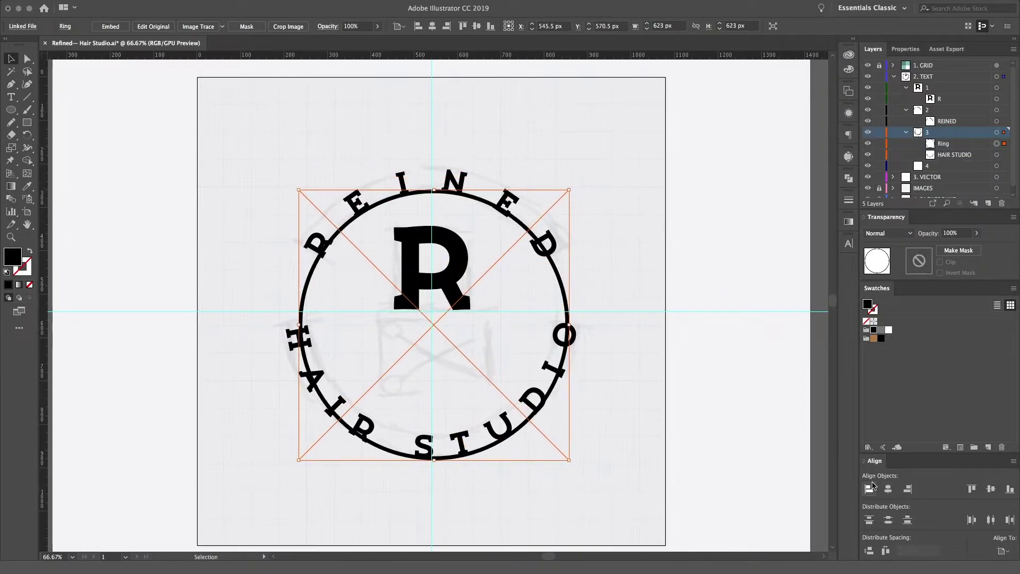
{"action": "left_click", "coordinate": [888, 489]}
{"action": "left_click", "coordinate": [991, 489]}
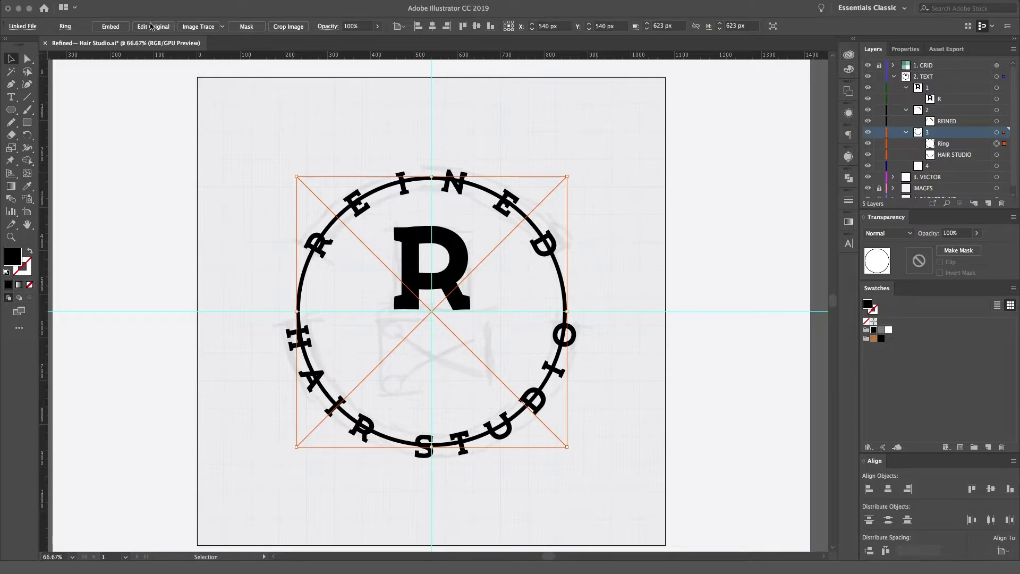
{"action": "left_click", "coordinate": [111, 26]}
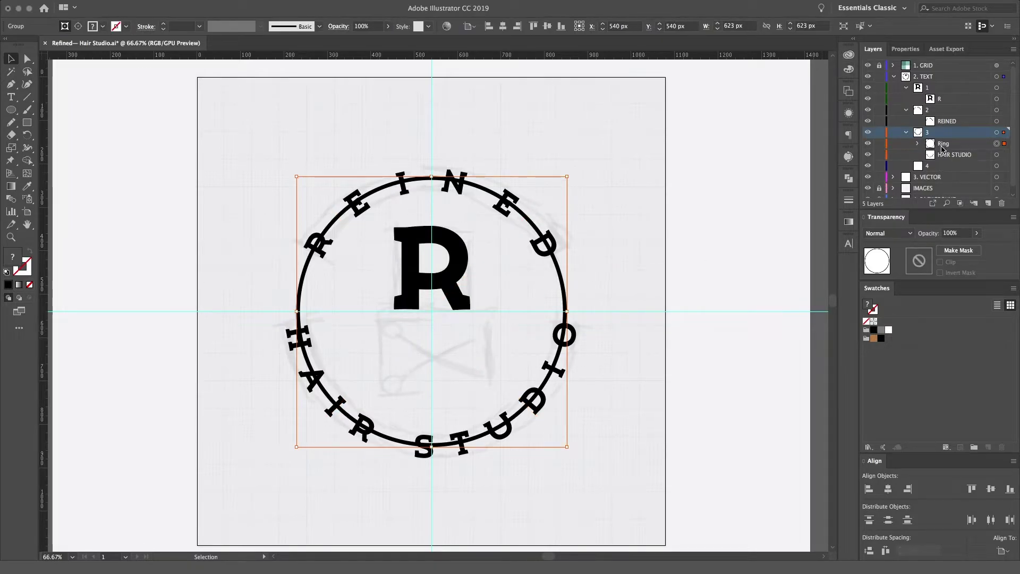
Move the Ring into the 3. VECTOR layer and delete its clipping paths
{"action": "left_click_drag", "start_coordinate": [943, 143], "coordinate": [927, 177]}
{"action": "left_click", "coordinate": [905, 155]}
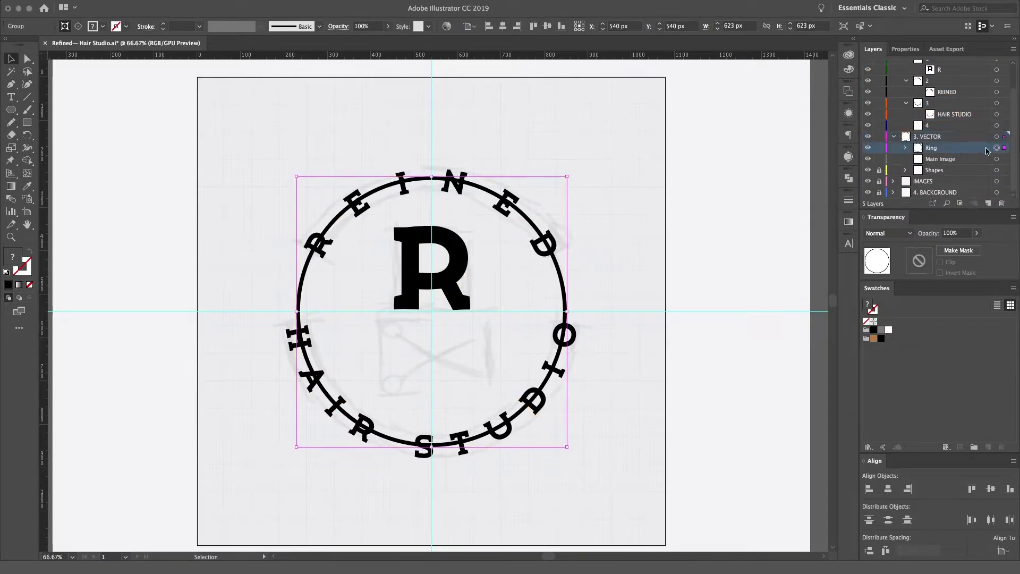
{"action": "left_click", "coordinate": [919, 166]}
{"action": "left_click", "coordinate": [997, 170]}
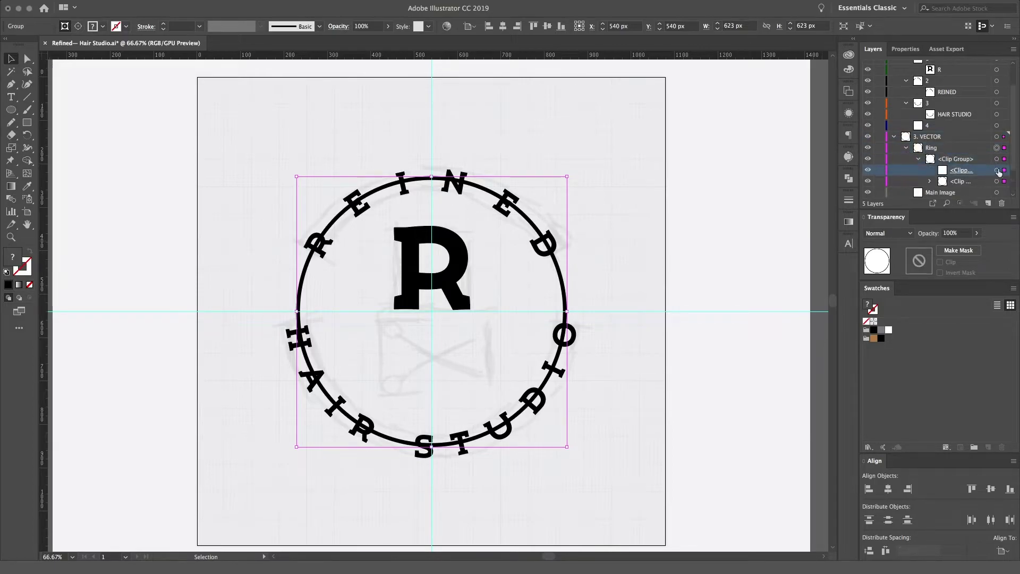
{"action": "key", "text": "Delete"}
{"action": "left_click", "coordinate": [930, 170]}
{"action": "left_click", "coordinate": [996, 139]}
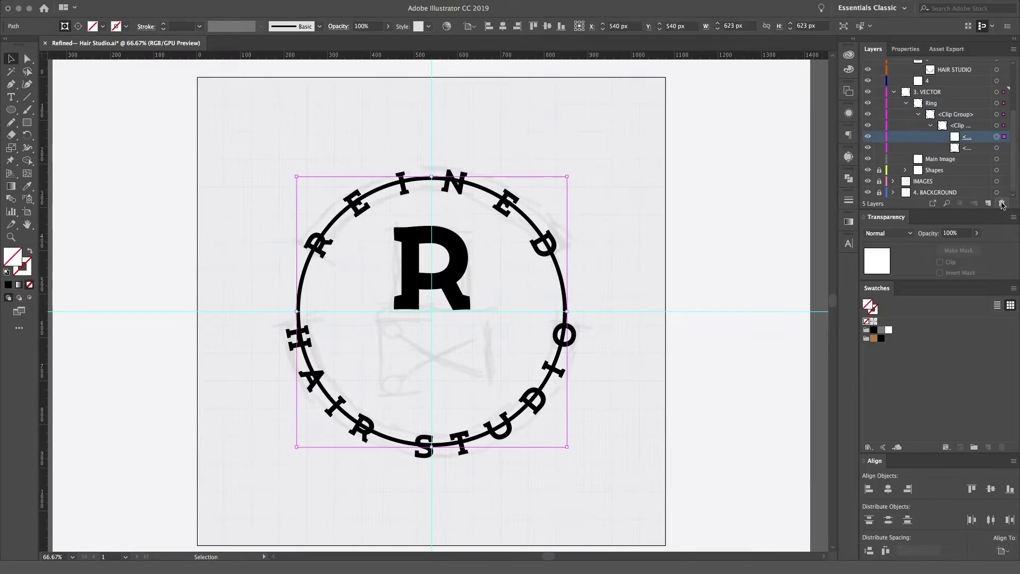
{"action": "key", "text": "Delete"}
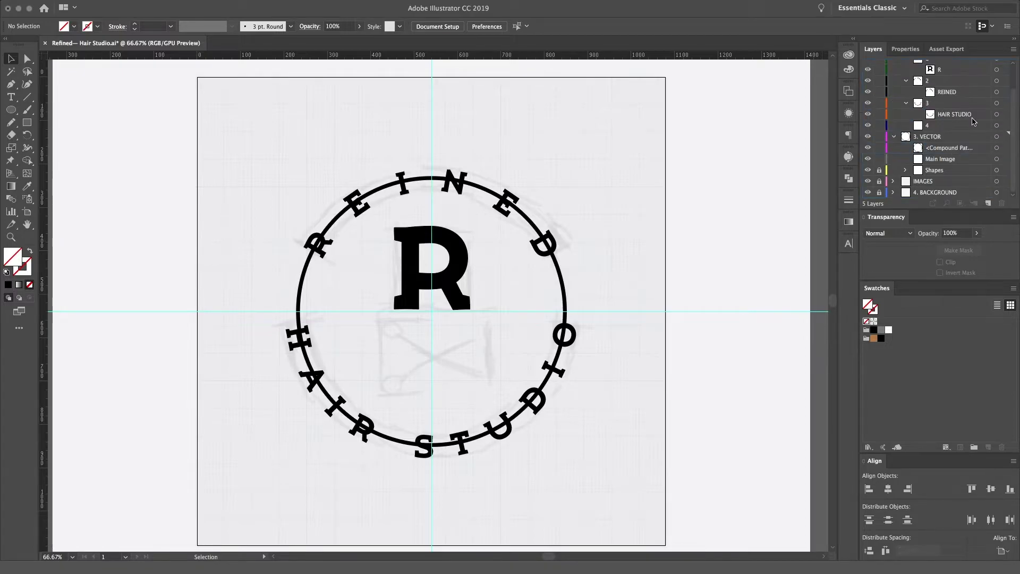
Fill the ring's compound path with brown and zoom to 100%
{"action": "left_click", "coordinate": [997, 148]}
{"action": "left_click", "coordinate": [874, 338]}
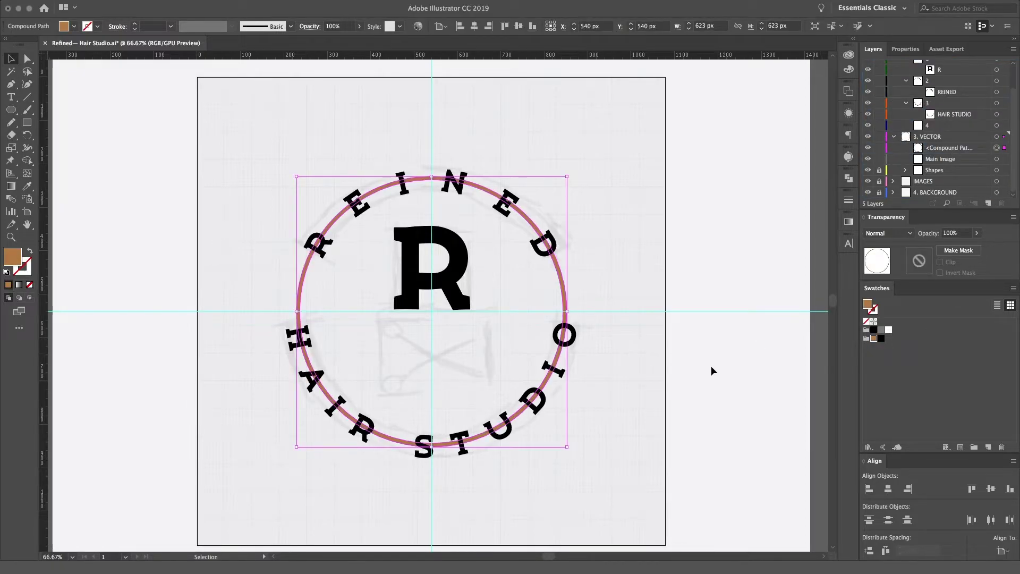
{"action": "left_click", "coordinate": [707, 244]}
{"action": "key", "text": "ctrl+1"}
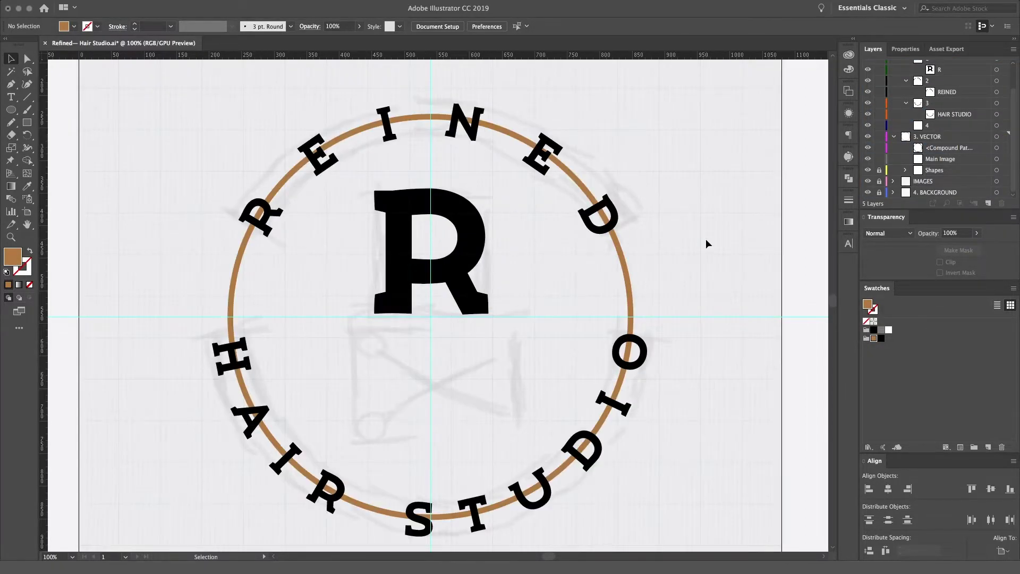
Erase the ring behind REINED and beneath HAIR STUDIO, checking the remaining arcs
{"action": "left_click_drag", "start_coordinate": [542, 230], "coordinate": [550, 238]}
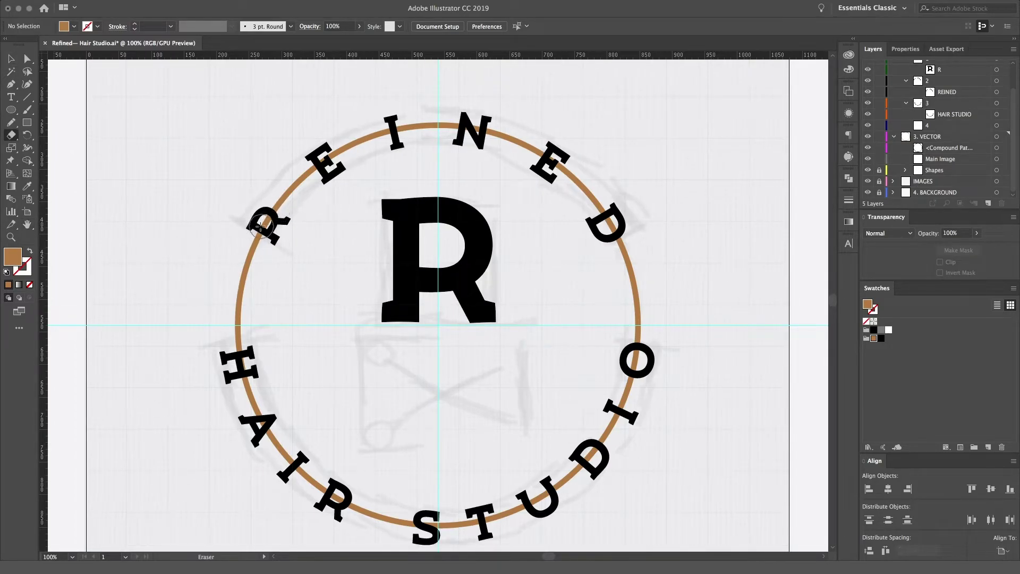
{"action": "left_click_drag", "start_coordinate": [261, 228], "coordinate": [627, 250]}
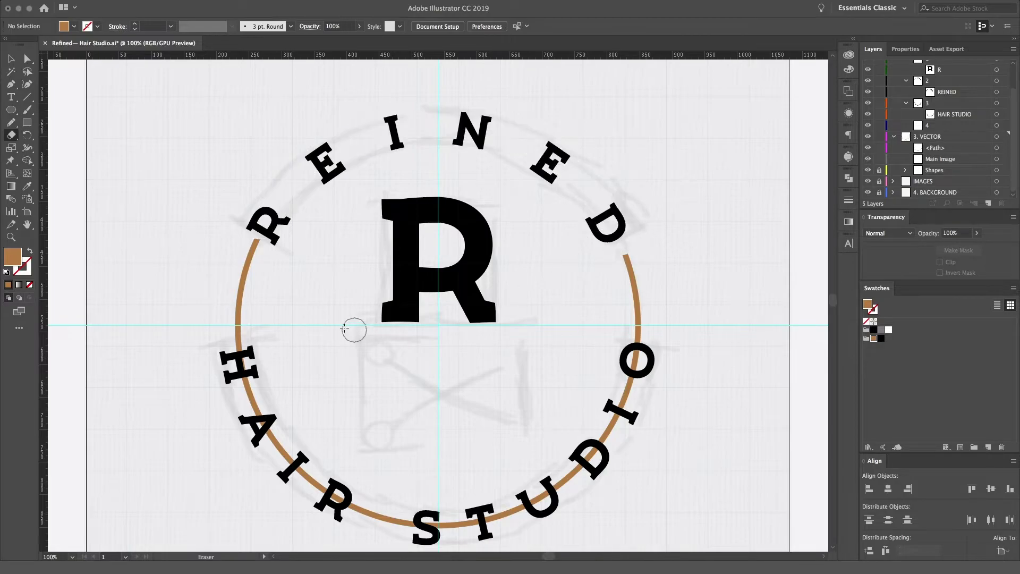
{"action": "left_click_drag", "start_coordinate": [239, 353], "coordinate": [639, 343]}
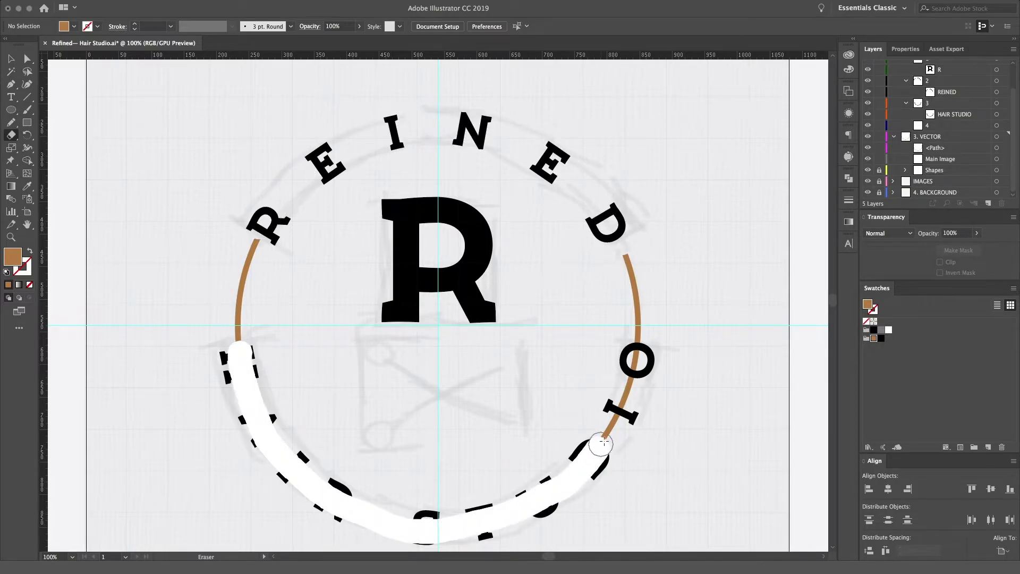
{"action": "left_click", "coordinate": [868, 137]}
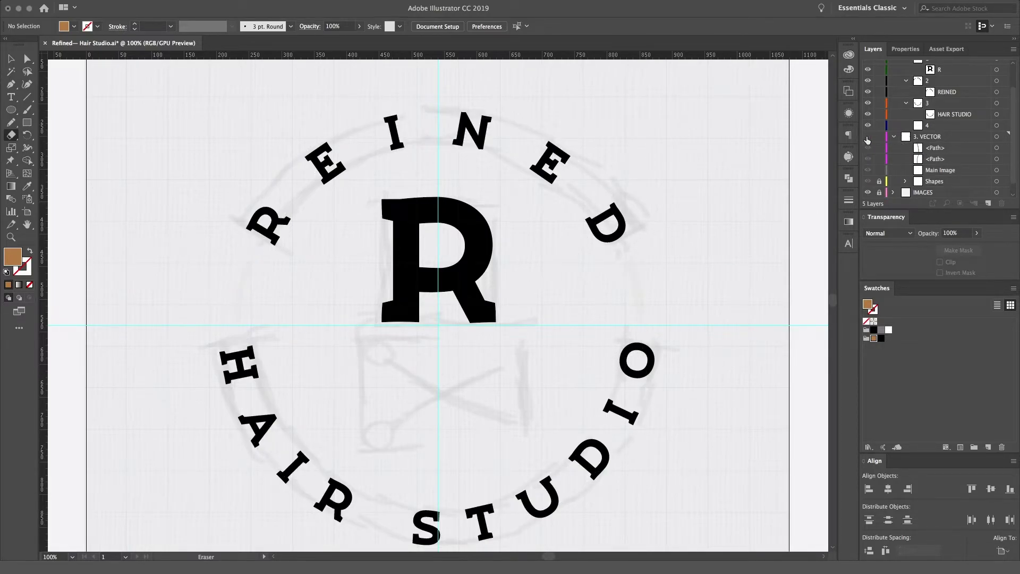
{"action": "left_click", "coordinate": [868, 137]}
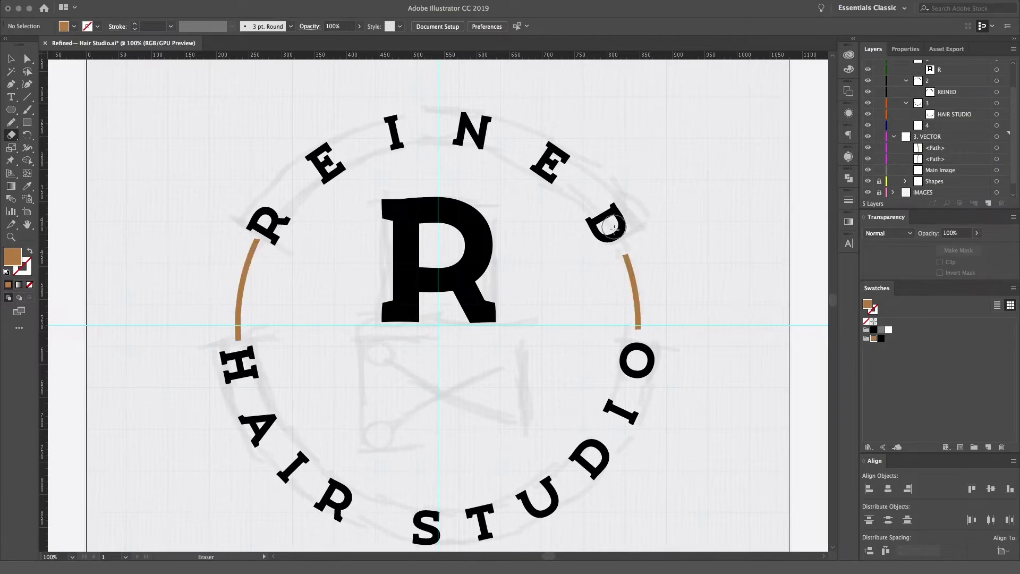
Trim the right arc's tips near the D and above the O
{"action": "key", "text": "ctrl+plus"}
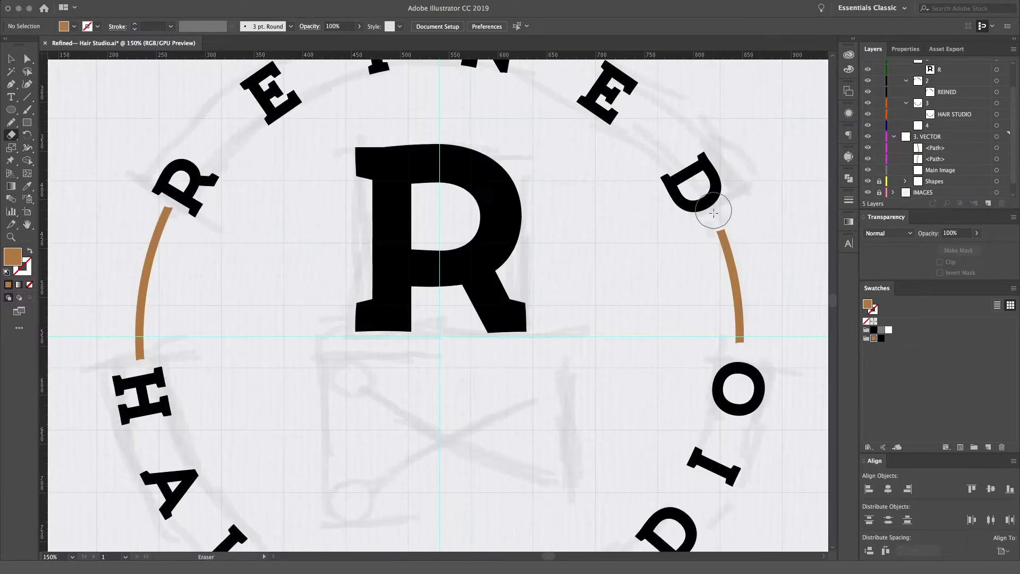
{"action": "key", "text": "ctrl+minus"}
{"action": "key", "text": "ctrl+plus"}
{"action": "key", "text": "ctrl+plus"}
{"action": "left_click_drag", "start_coordinate": [582, 198], "coordinate": [333, 235]}
{"action": "key", "text": "shift+b"}
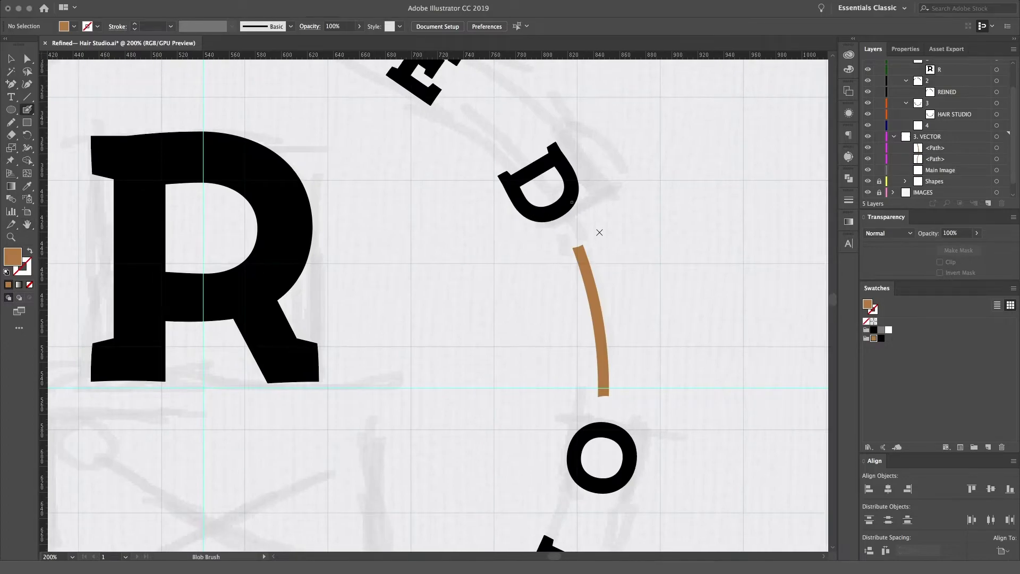
{"action": "key", "text": "shift+e"}
{"action": "left_click_drag", "start_coordinate": [585, 227], "coordinate": [571, 210]}
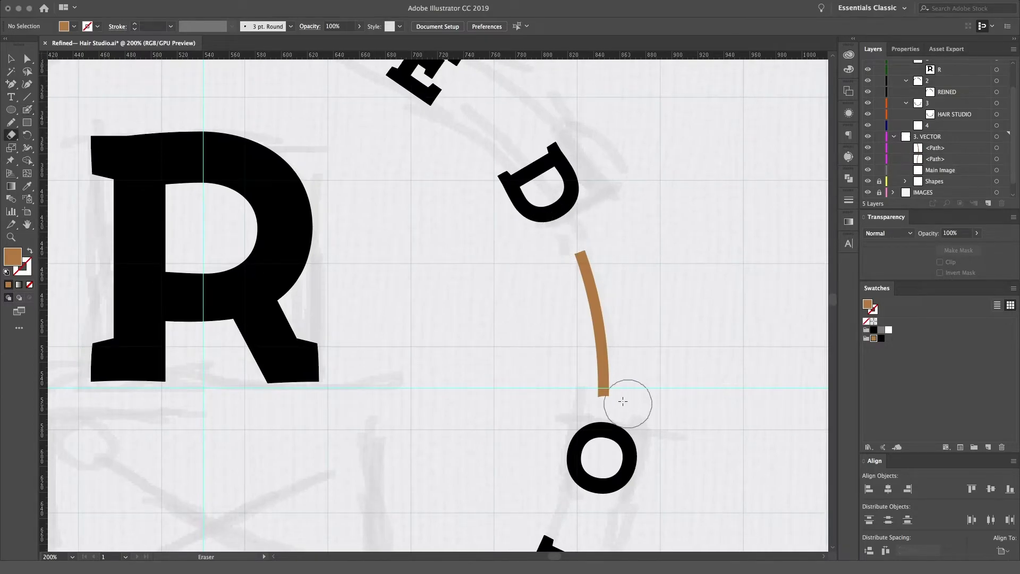
{"action": "left_click_drag", "start_coordinate": [623, 401], "coordinate": [604, 413]}
{"action": "key", "text": "ctrl+minus"}
Shorten the left arc's top tip under the R, undoing an unwanted gap
{"action": "left_click_drag", "start_coordinate": [475, 264], "coordinate": [703, 238]}
{"action": "mouse_move", "coordinate": [244, 358]}
{"action": "left_mouse_down"}
{"action": "mouse_move", "coordinate": [202, 347]}
{"action": "mouse_move", "coordinate": [178, 357]}
{"action": "left_mouse_up"}
{"action": "key", "text": "ctrl+z"}
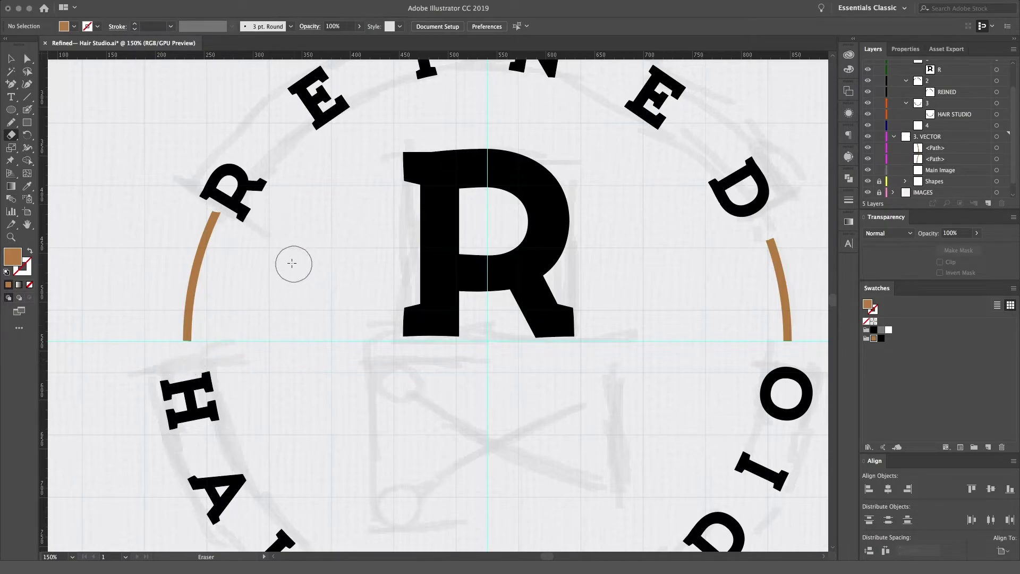
{"action": "left_click_drag", "start_coordinate": [234, 205], "coordinate": [213, 210]}
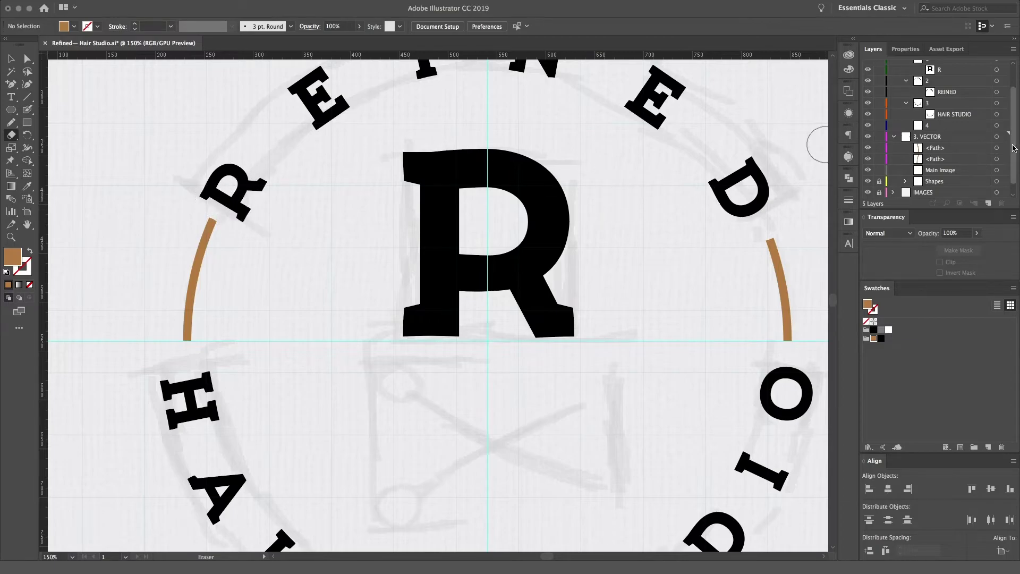
Add a horizontal guide at the arc ends, trim the left arc to it and zoom out
{"action": "scroll", "coordinate": [935, 128], "scroll_direction": "up", "scroll_amount": 2}
{"action": "scroll", "coordinate": [935, 127], "scroll_direction": "up", "scroll_amount": 1}
{"action": "left_click", "coordinate": [881, 67]}
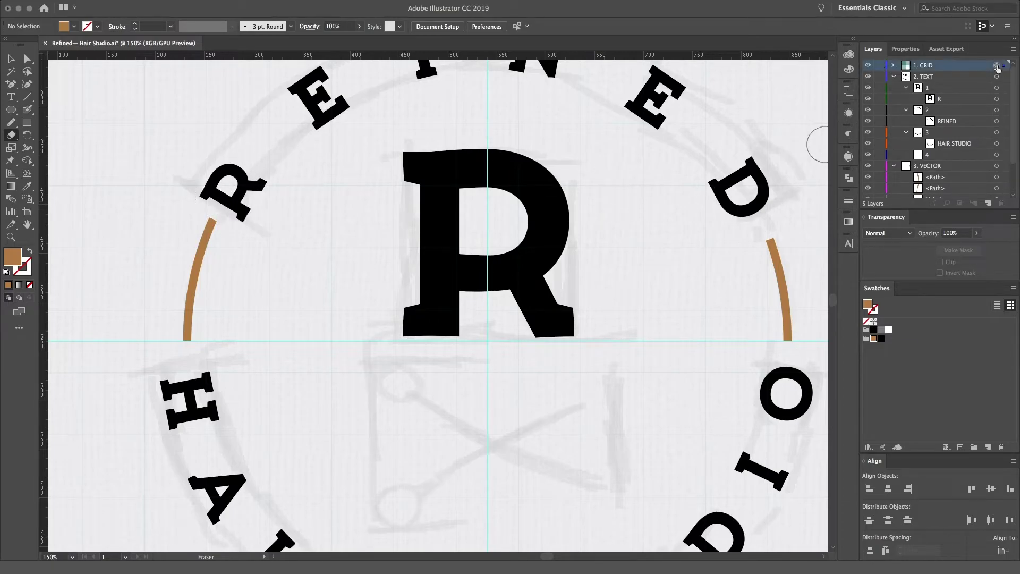
{"action": "left_click_drag", "start_coordinate": [723, 54], "coordinate": [715, 237]}
{"action": "key", "text": "v"}
{"action": "left_click", "coordinate": [211, 252]}
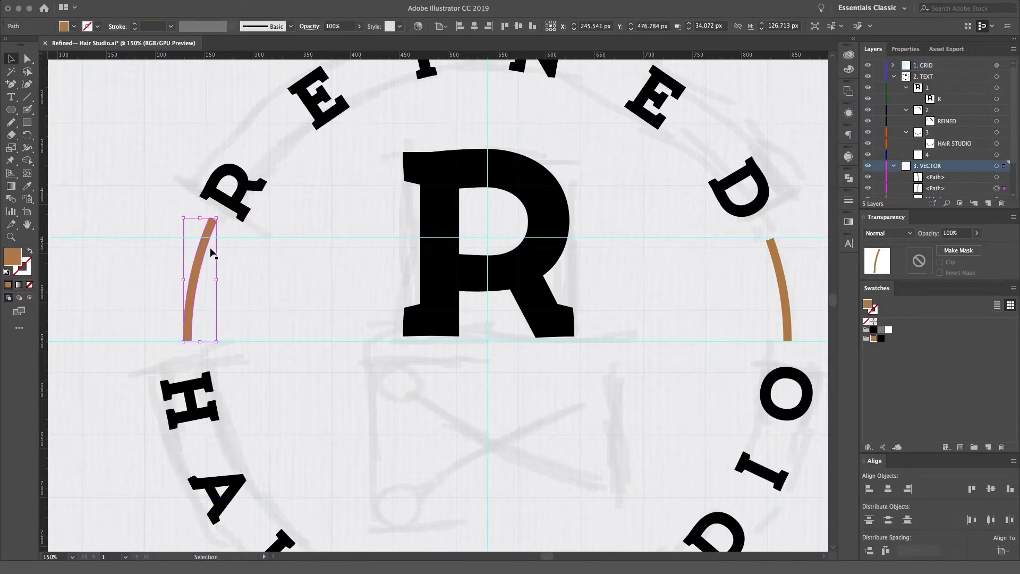
{"action": "key", "text": "shift+e"}
{"action": "left_click_drag", "start_coordinate": [207, 207], "coordinate": [206, 218]}
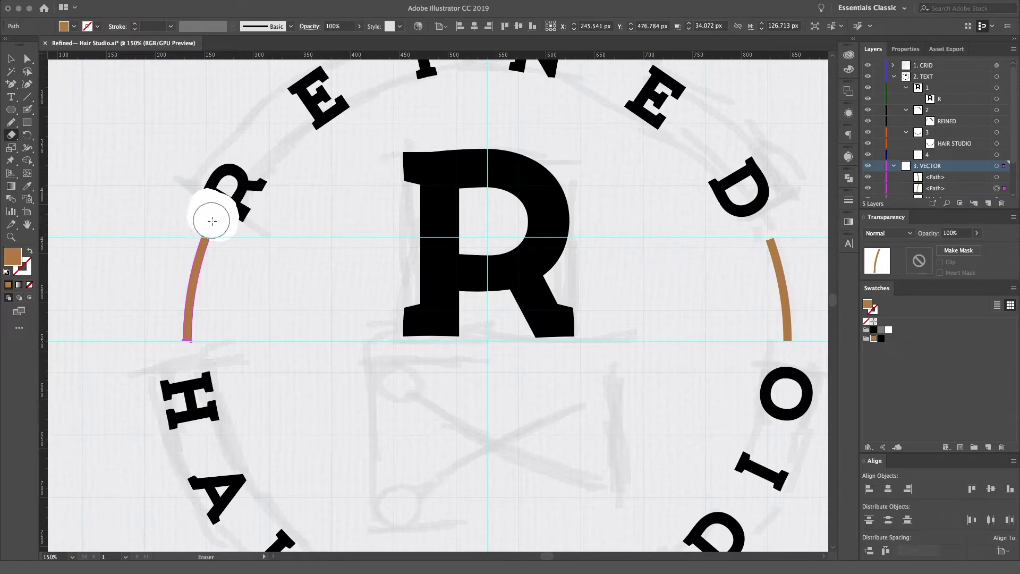
{"action": "left_click_drag", "start_coordinate": [207, 217], "coordinate": [210, 220]}
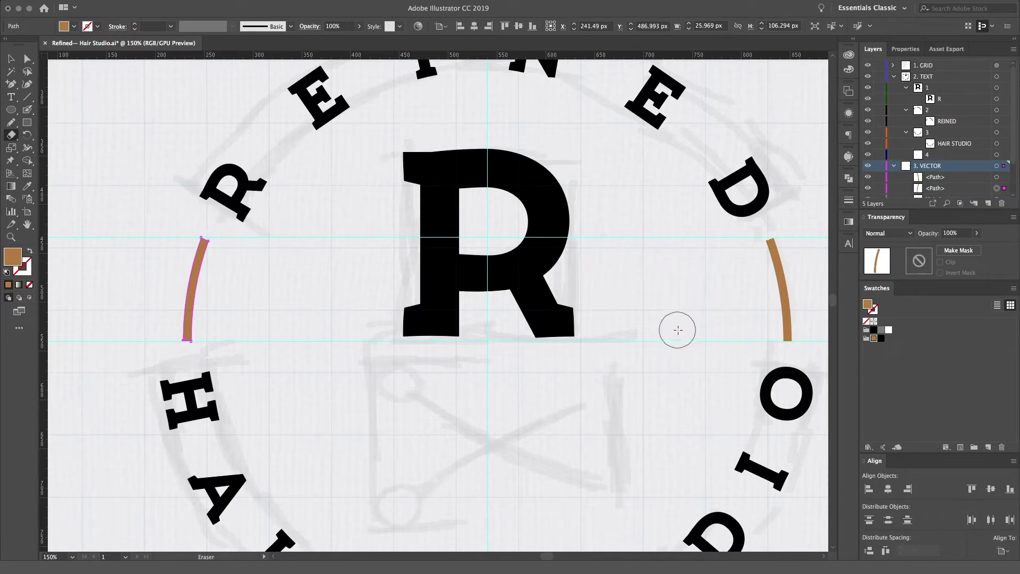
{"action": "key", "text": "v"}
{"action": "left_click", "coordinate": [674, 282]}
{"action": "left_click", "coordinate": [895, 167]}
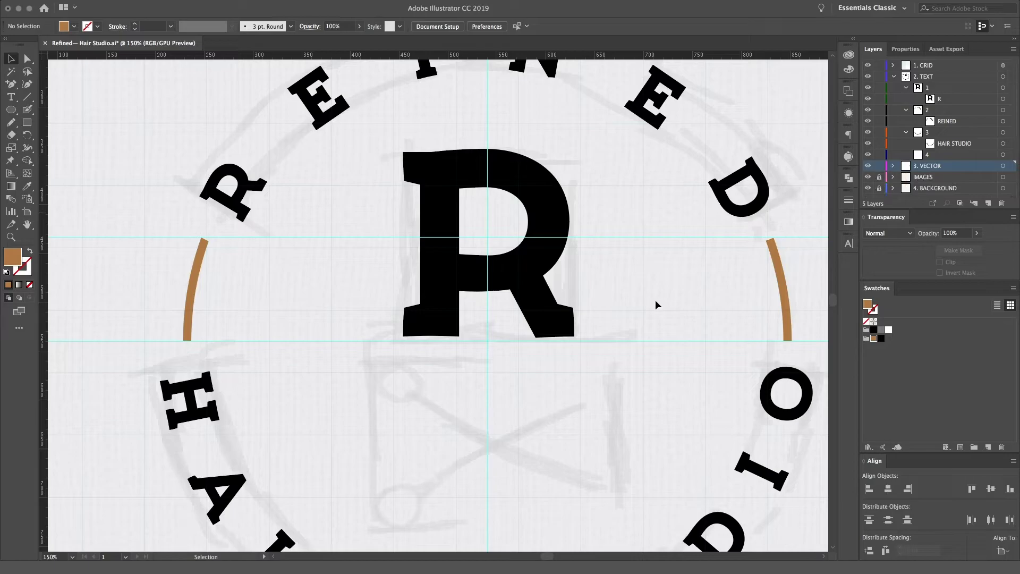
{"action": "key", "text": "ctrl+0"}
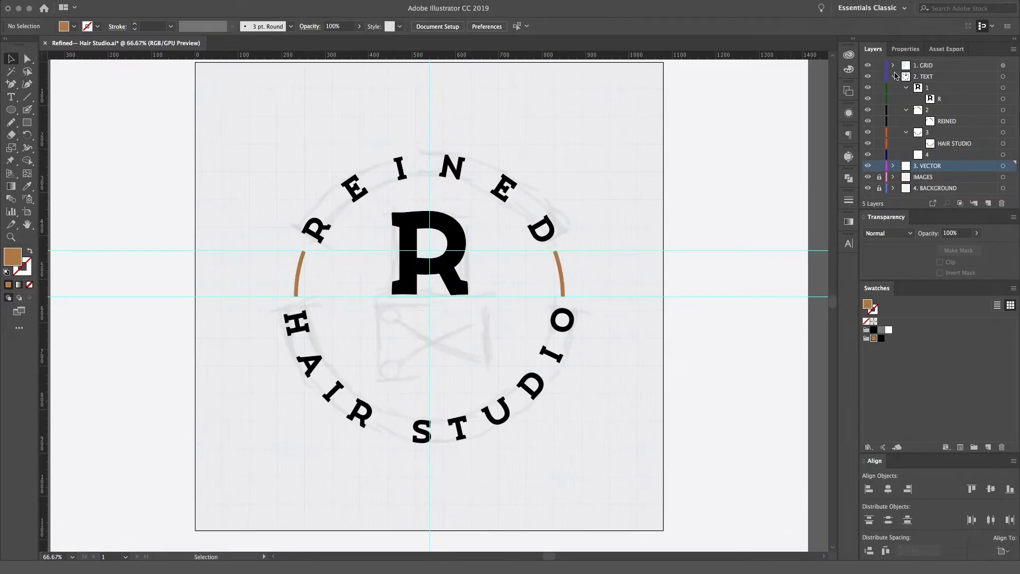
Place the scissors image from Downloads onto the artboard on Layer 19
{"action": "left_click", "coordinate": [893, 76]}
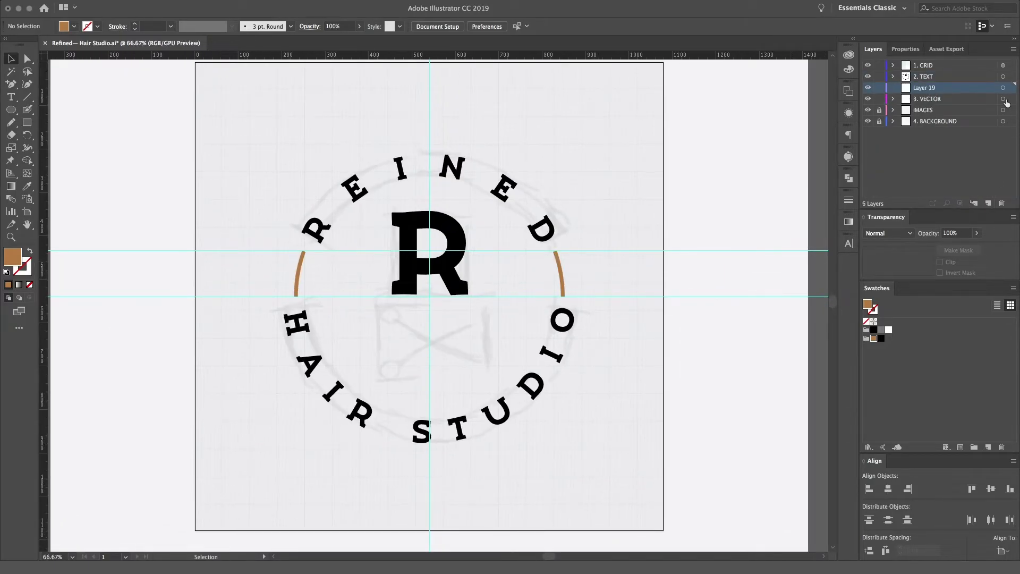
{"action": "left_click", "coordinate": [1003, 98]}
{"action": "left_click", "coordinate": [722, 547]}
{"action": "left_click_drag", "start_coordinate": [417, 117], "coordinate": [483, 289]}
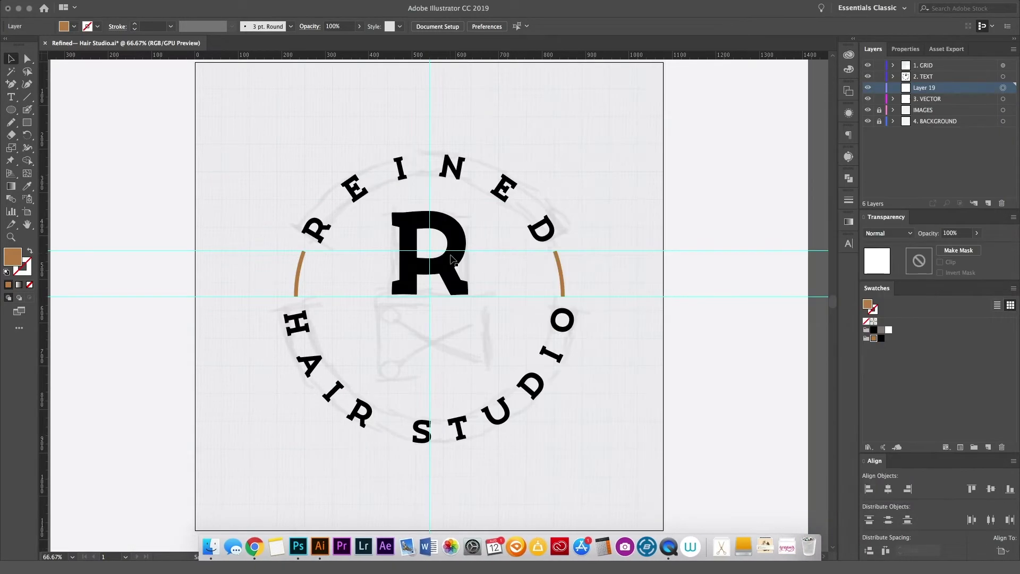
{"action": "key", "text": "ctrl+minus"}
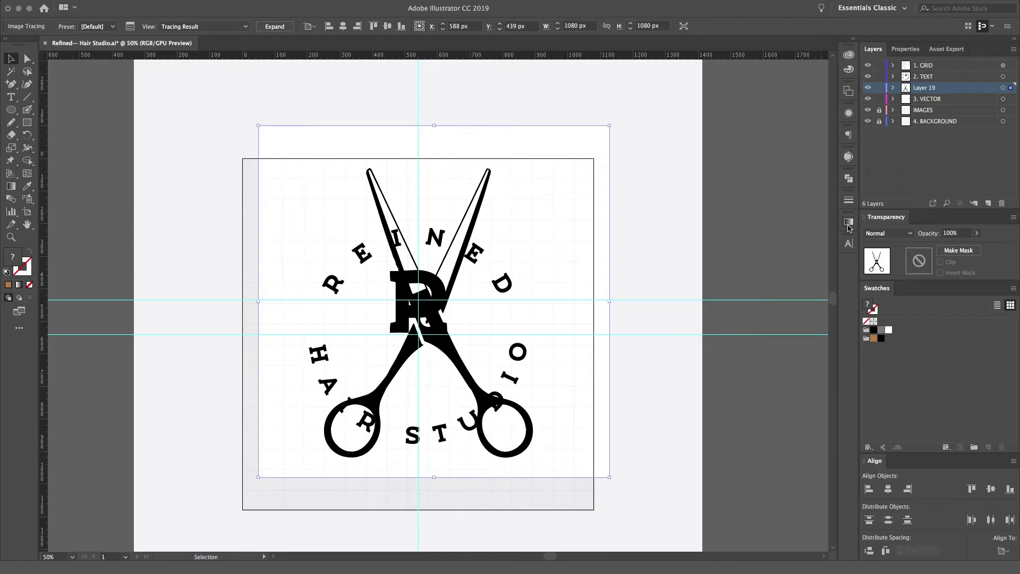
Image Trace the scissors in Color mode and expand them into brown vector paths
{"action": "left_click", "coordinate": [848, 222]}
{"action": "left_click", "coordinate": [849, 200]}
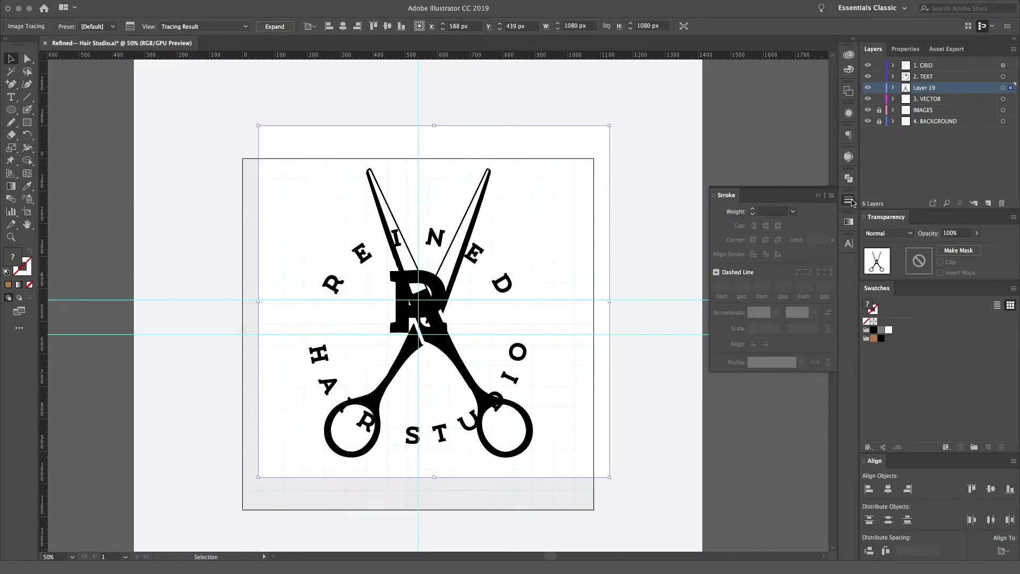
{"action": "left_click", "coordinate": [849, 91]}
{"action": "left_click", "coordinate": [849, 157]}
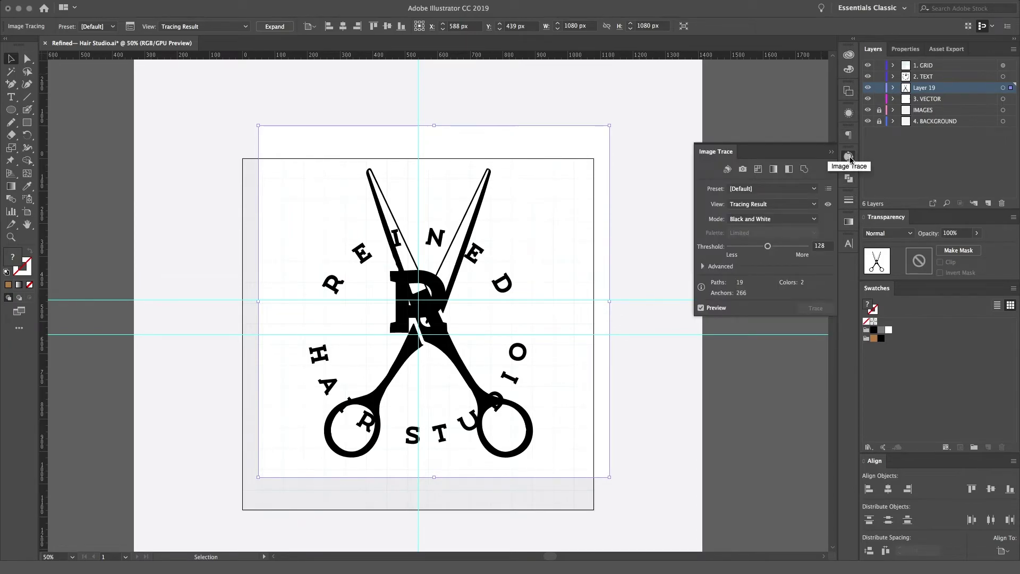
{"action": "left_click", "coordinate": [763, 219]}
{"action": "left_click", "coordinate": [781, 230]}
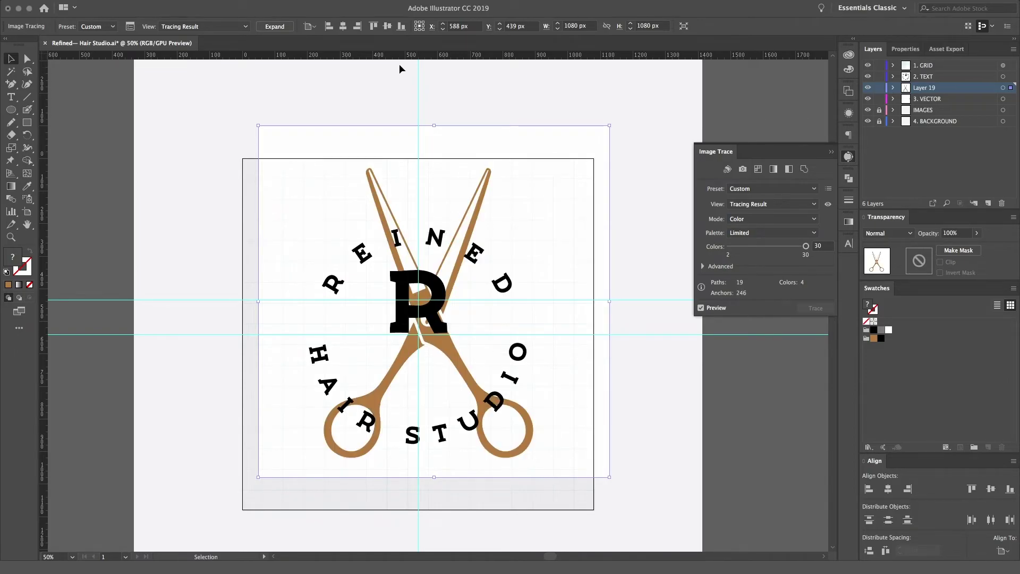
{"action": "left_click", "coordinate": [275, 26]}
{"action": "left_click", "coordinate": [894, 88]}
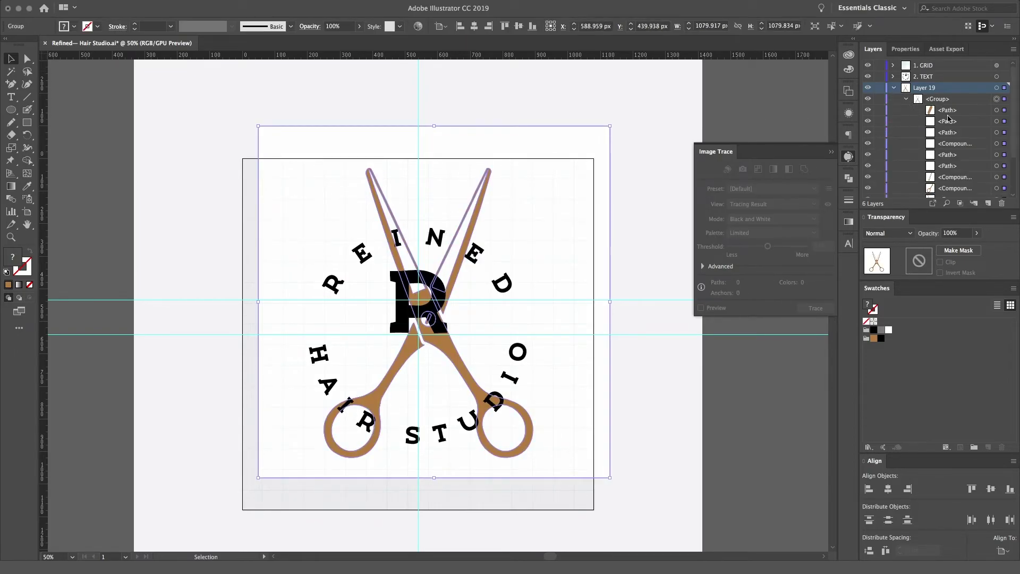
{"action": "left_click", "coordinate": [648, 178]}
Lock the TEXT layer and the grid lines so they can't be selected
{"action": "left_click", "coordinate": [894, 88]}
{"action": "left_click", "coordinate": [879, 76]}
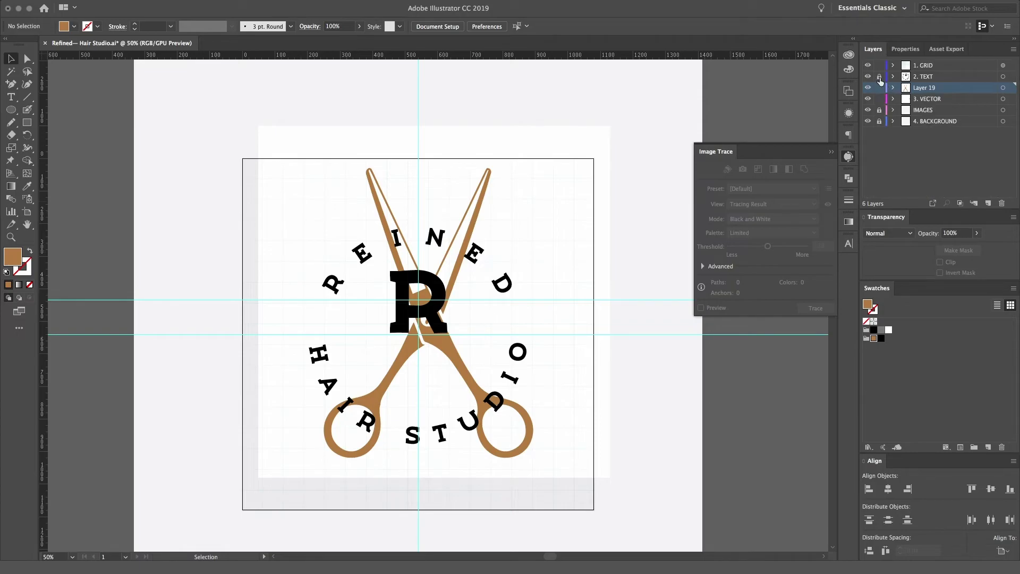
{"action": "left_click", "coordinate": [1003, 88]}
{"action": "left_click_drag", "start_coordinate": [643, 107], "coordinate": [547, 342]}
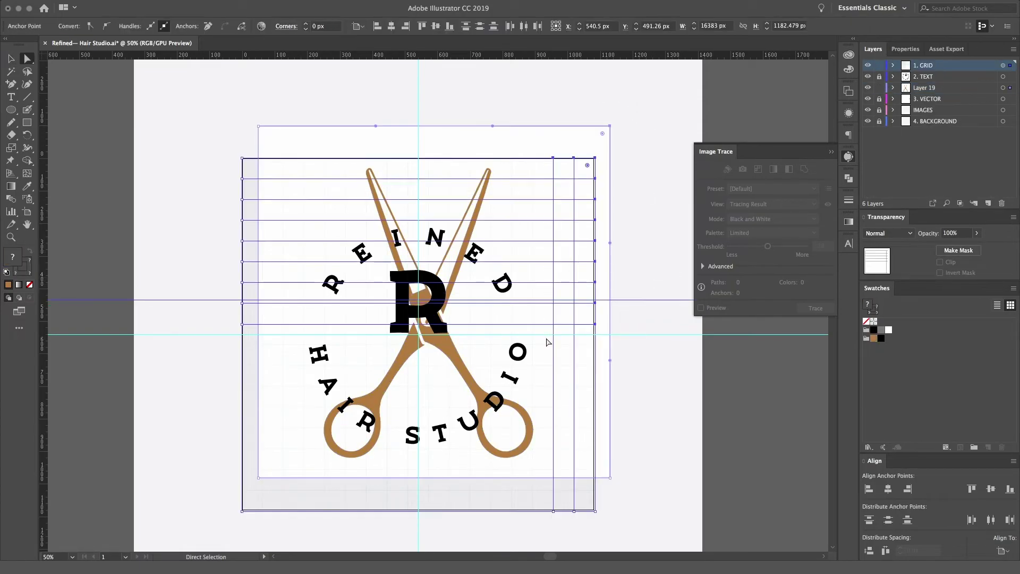
{"action": "key", "text": "ctrl+2"}
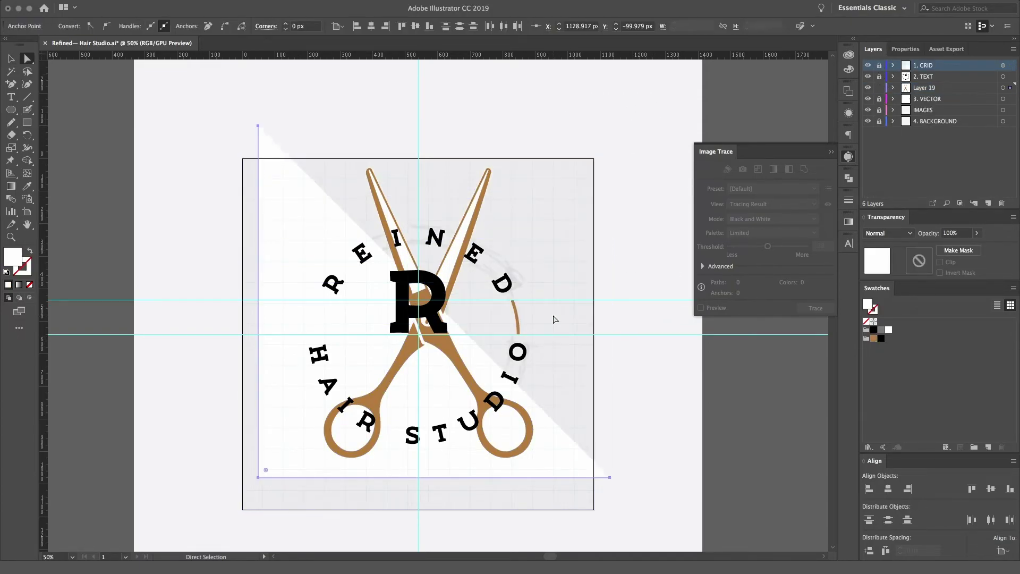
Scale the scissors to about 198 × 143 px and centre them below the R
{"action": "left_click", "coordinate": [1002, 87]}
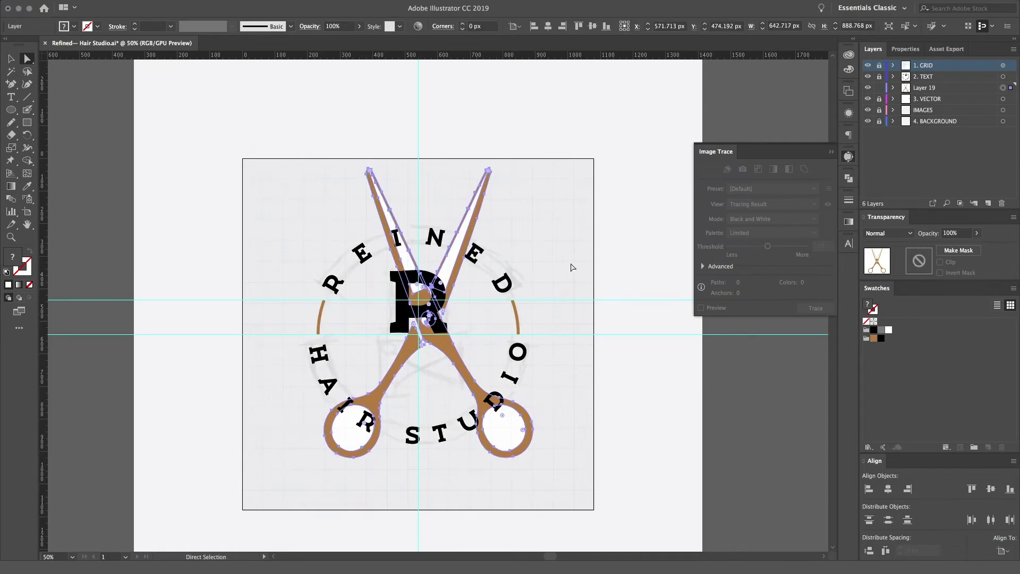
{"action": "key", "text": "v"}
{"action": "mouse_move", "coordinate": [534, 169]}
{"action": "left_mouse_down"}
{"action": "mouse_move", "coordinate": [380, 393]}
{"action": "mouse_move", "coordinate": [382, 455]}
{"action": "mouse_move", "coordinate": [445, 392]}
{"action": "left_mouse_up"}
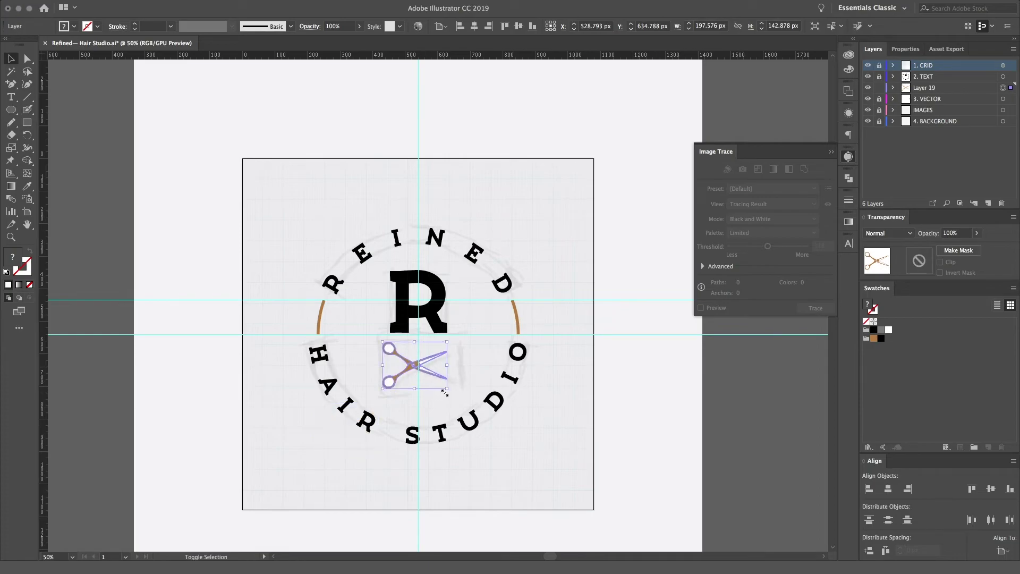
{"action": "left_click_drag", "start_coordinate": [446, 393], "coordinate": [474, 402]}
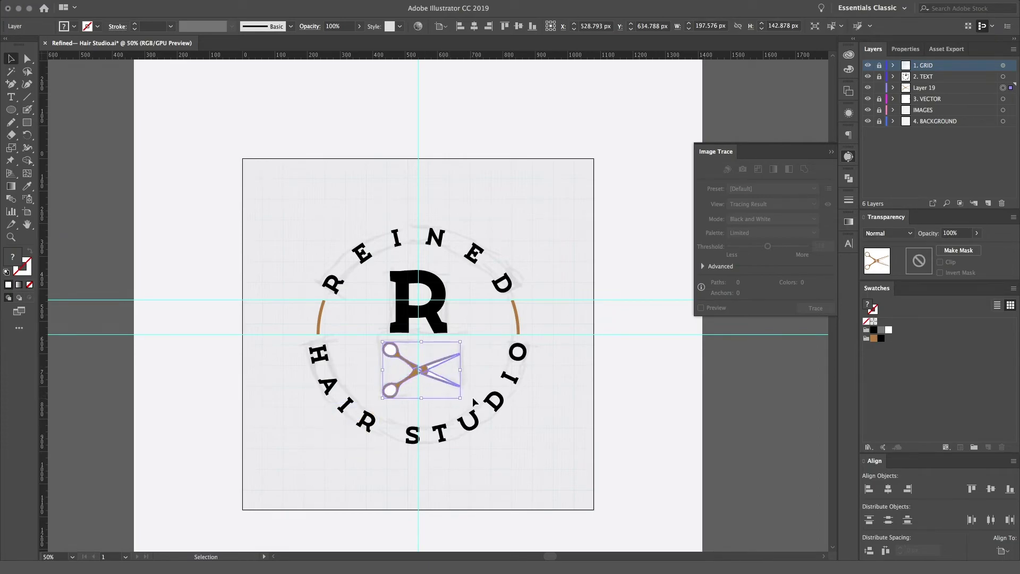
{"action": "left_click", "coordinate": [889, 489]}
{"action": "left_click", "coordinate": [720, 436]}
{"action": "scroll", "coordinate": [449, 370], "scroll_direction": "up", "scroll_amount": 1}
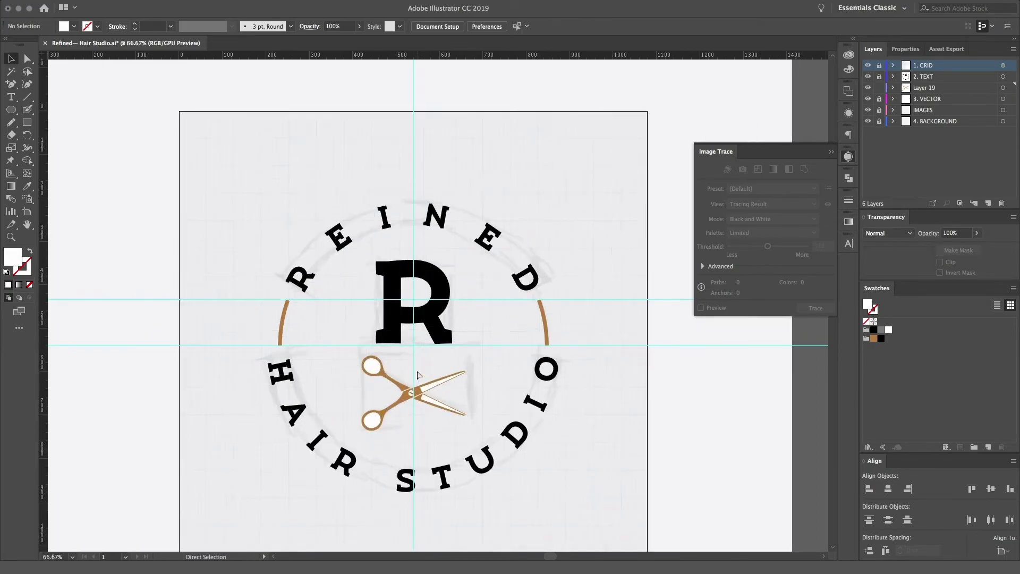
{"action": "scroll", "coordinate": [419, 375], "scroll_direction": "up", "scroll_amount": 2}
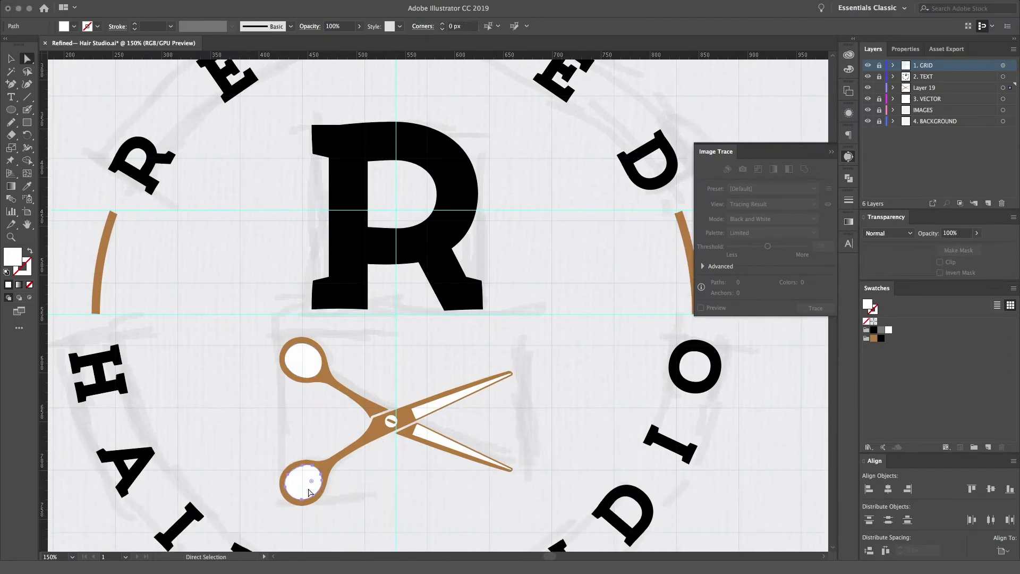